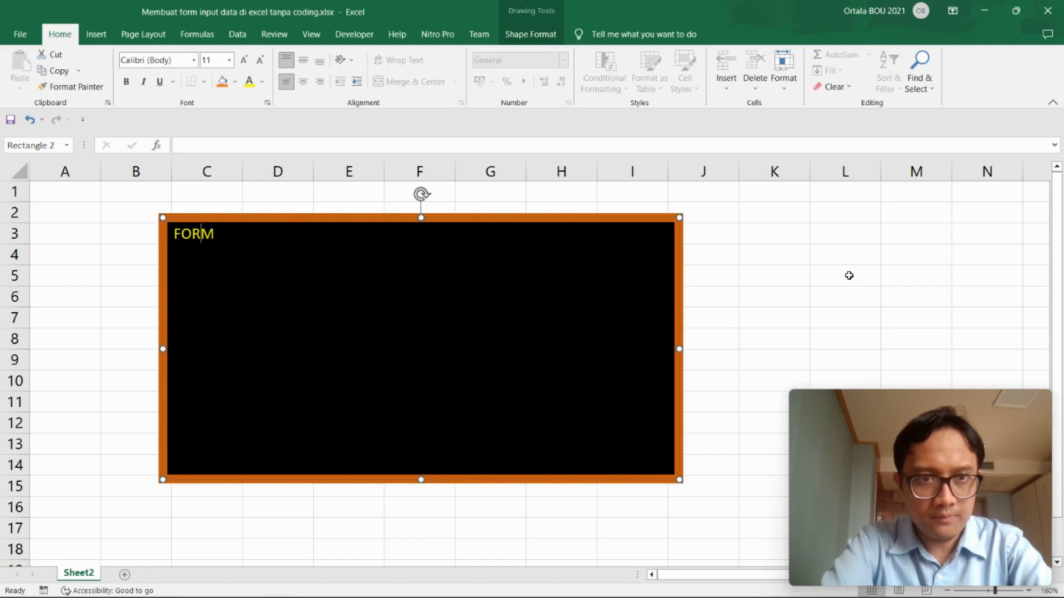
Add the line "1. aktifkan menu form nya" under the FORM heading in the black rectangle
{"action": "key", "text": "Return"}
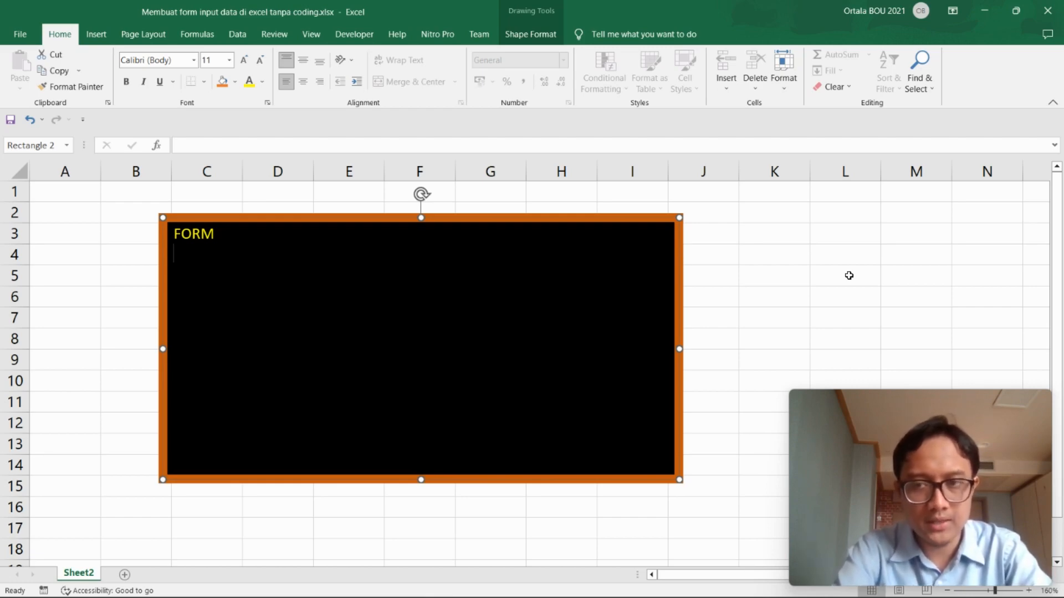
{"action": "mouse_move", "coordinate": [857, 486]}
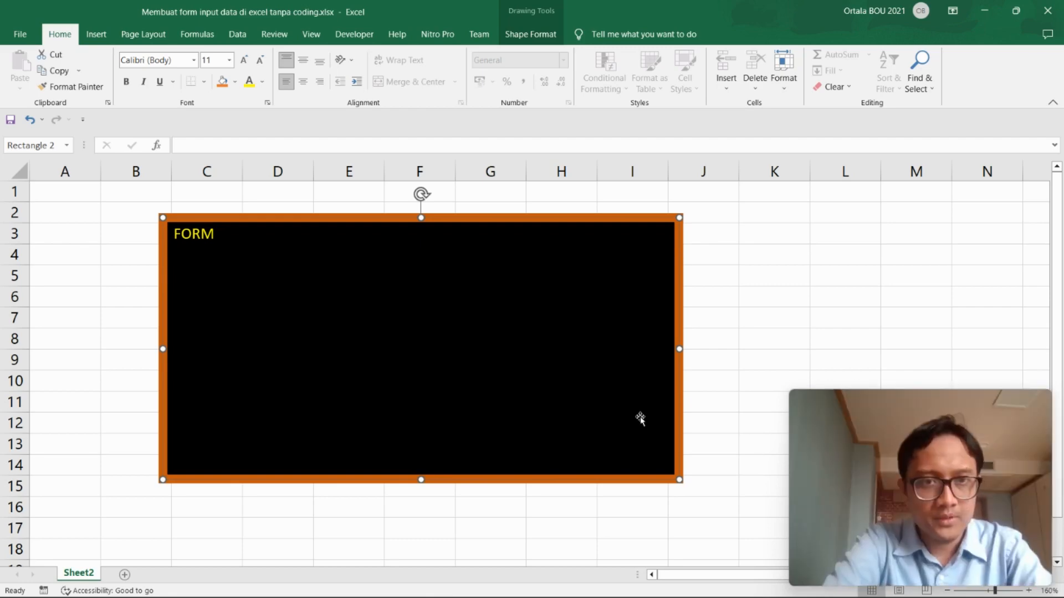
{"action": "type", "text": "1. "}
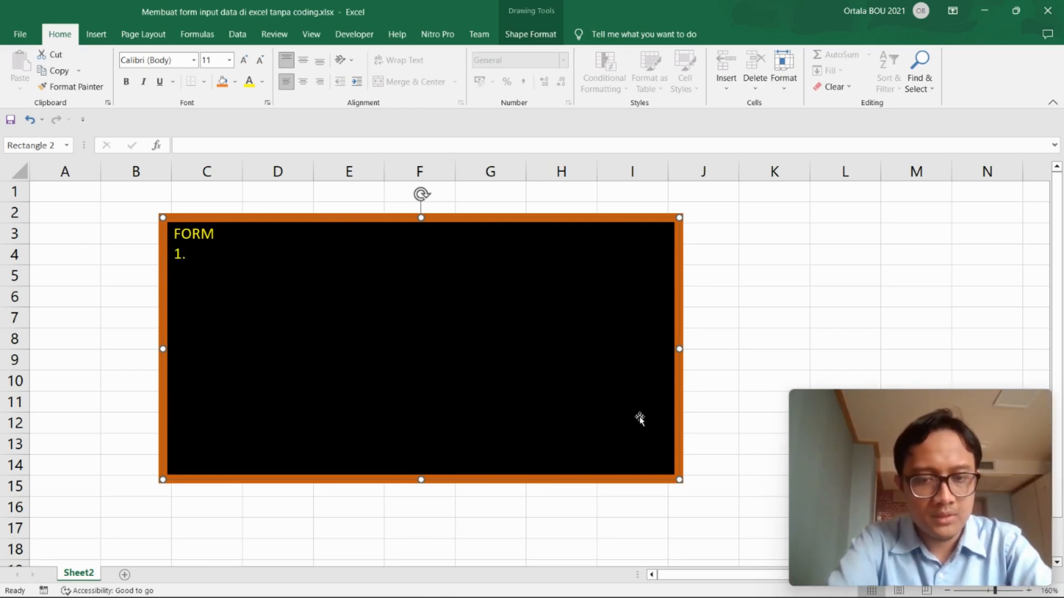
{"action": "type", "text": "akti"}
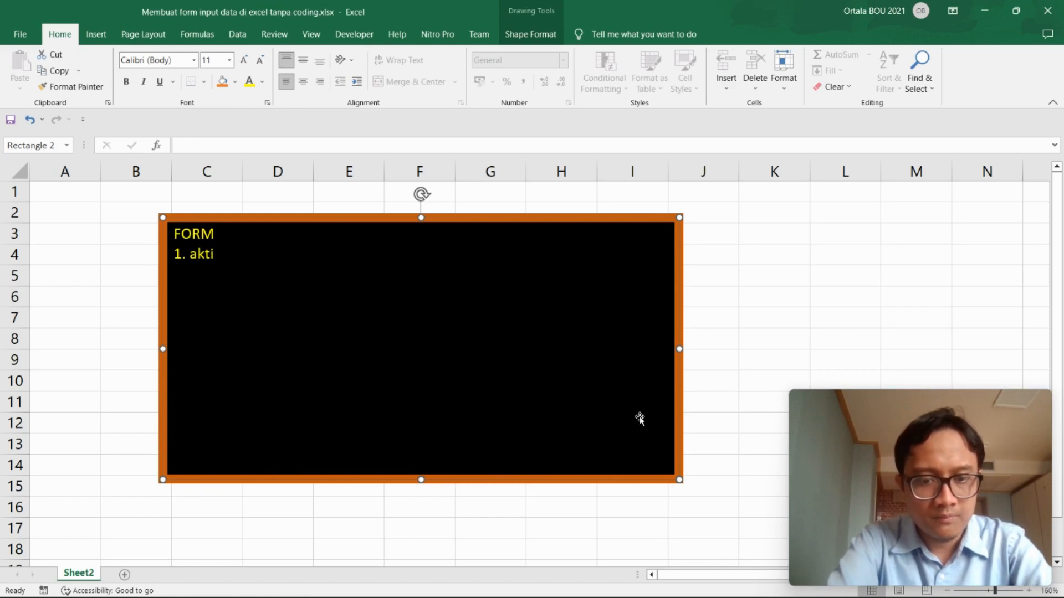
{"action": "type", "text": "fkan menu form nya du"}
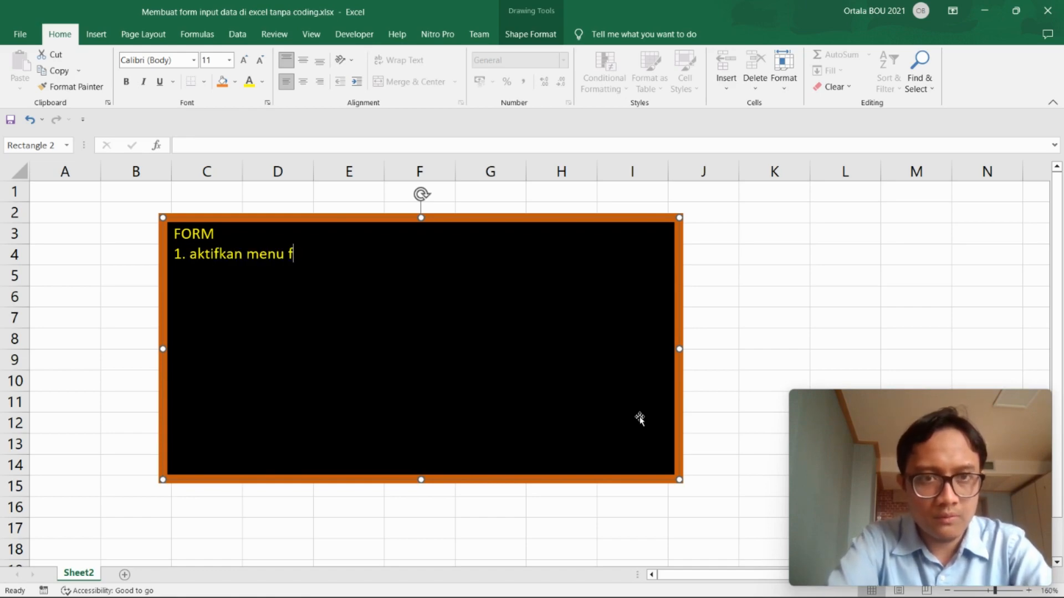
{"action": "key", "text": "BackSpace"}
{"action": "key", "text": "BackSpace"}
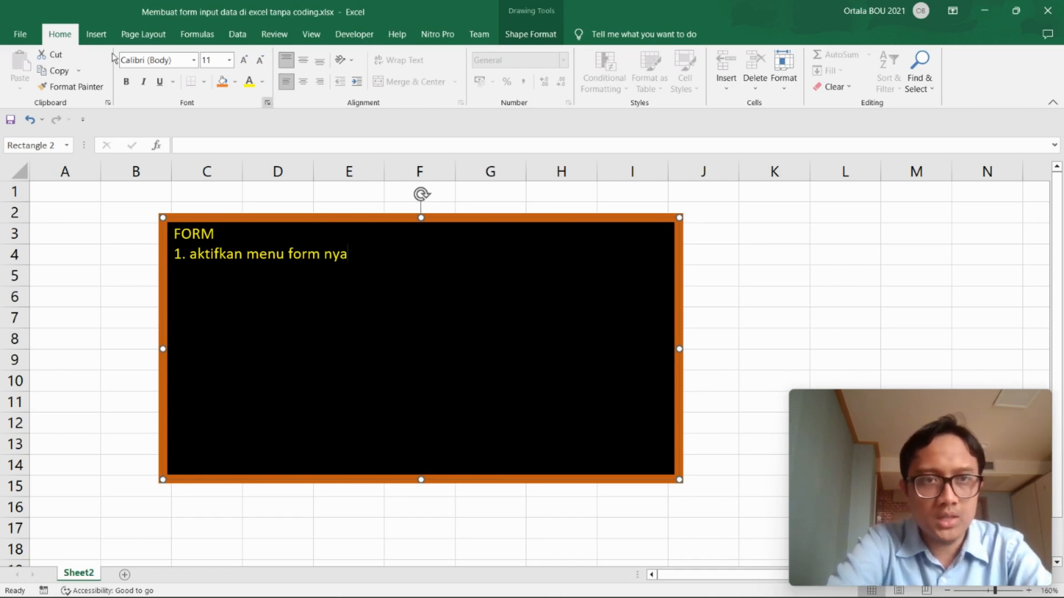
Add the Form... command from Commands Not in the Ribbon to the Quick Access Toolbar for all documents
{"action": "left_click", "coordinate": [24, 36]}
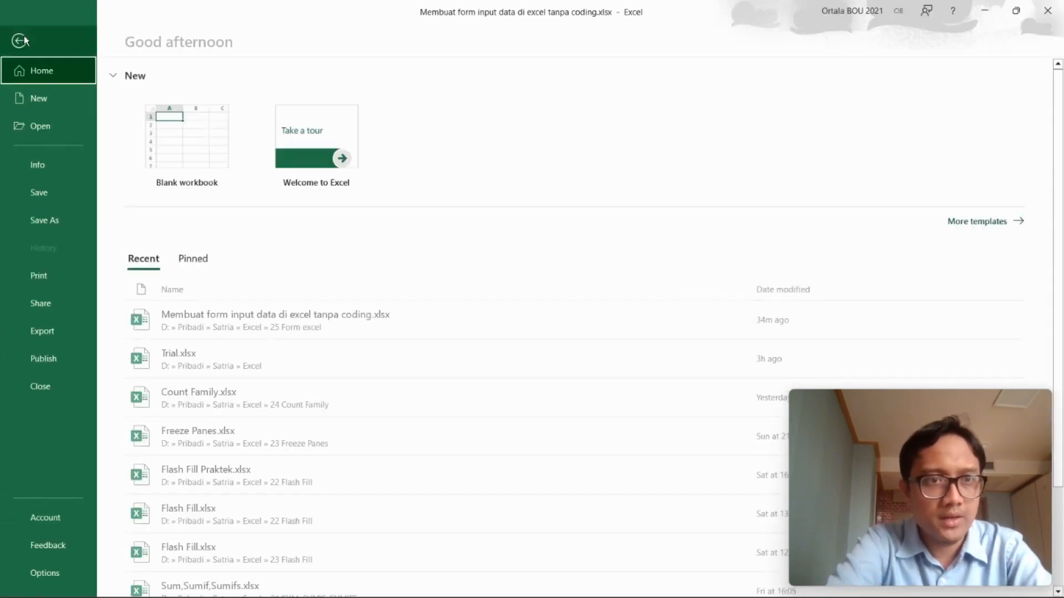
{"action": "left_click", "coordinate": [65, 574]}
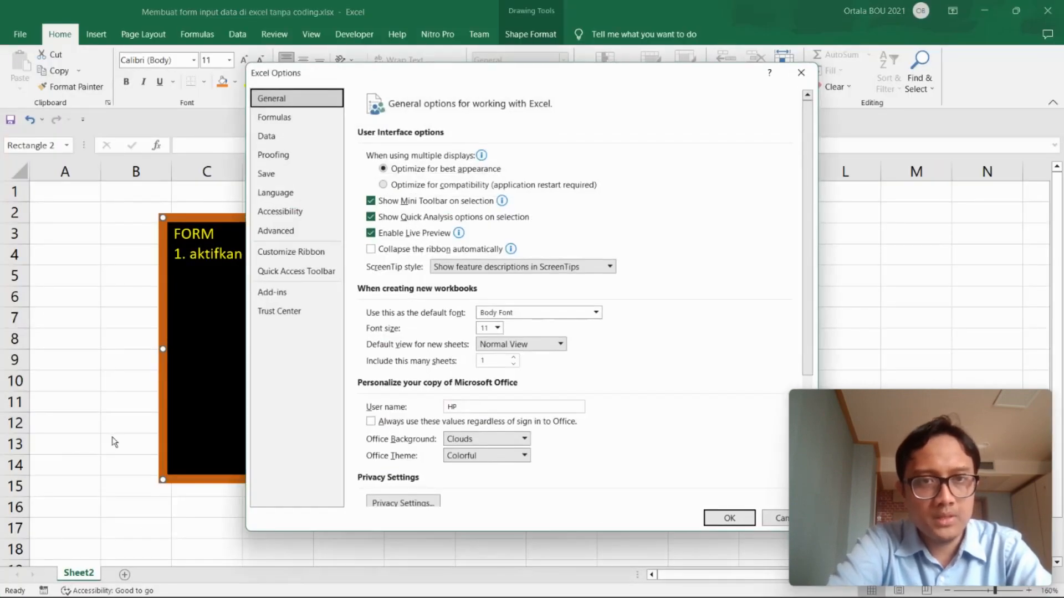
{"action": "left_click", "coordinate": [300, 273]}
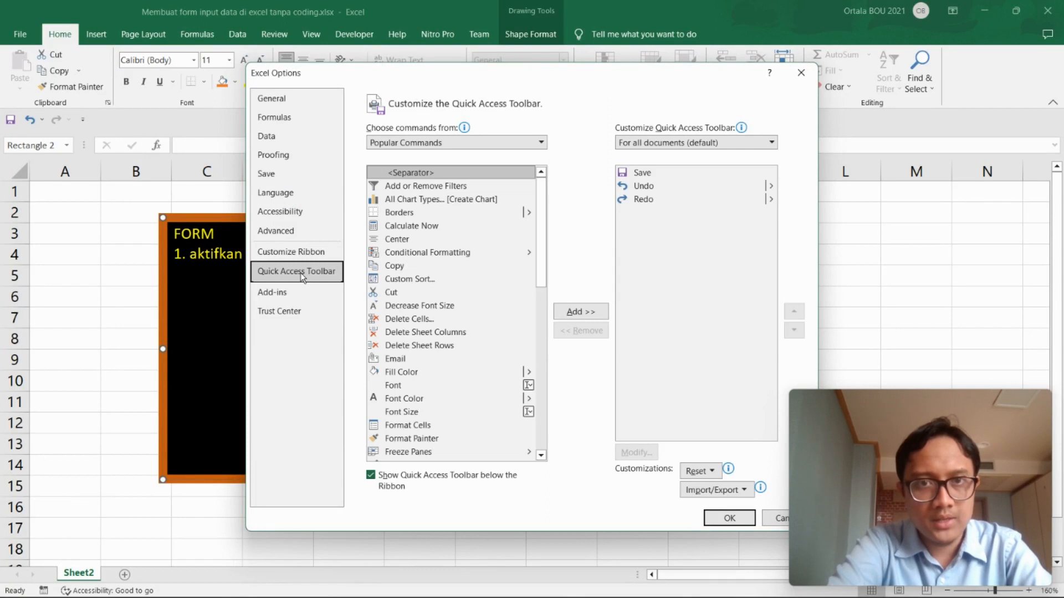
{"action": "left_click", "coordinate": [498, 144]}
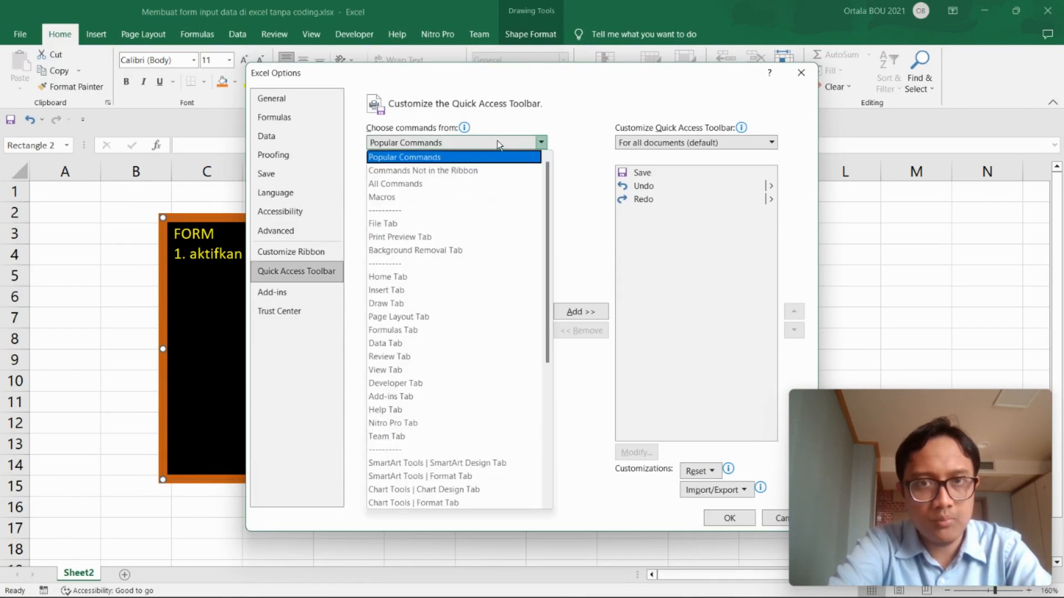
{"action": "left_click", "coordinate": [448, 170]}
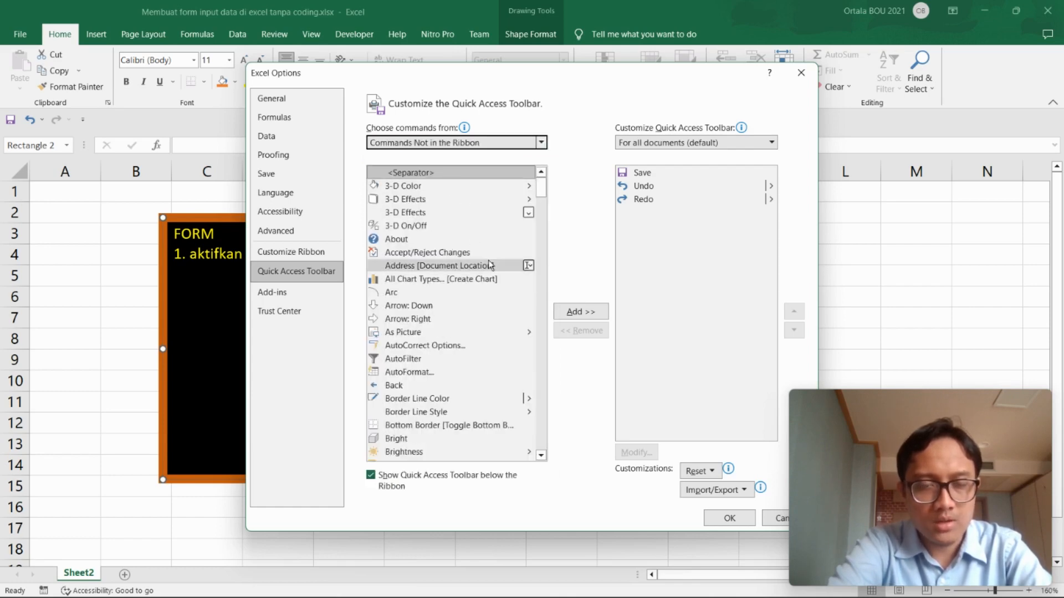
{"action": "scroll", "coordinate": [475, 268], "scroll_direction": "down", "scroll_amount": 10}
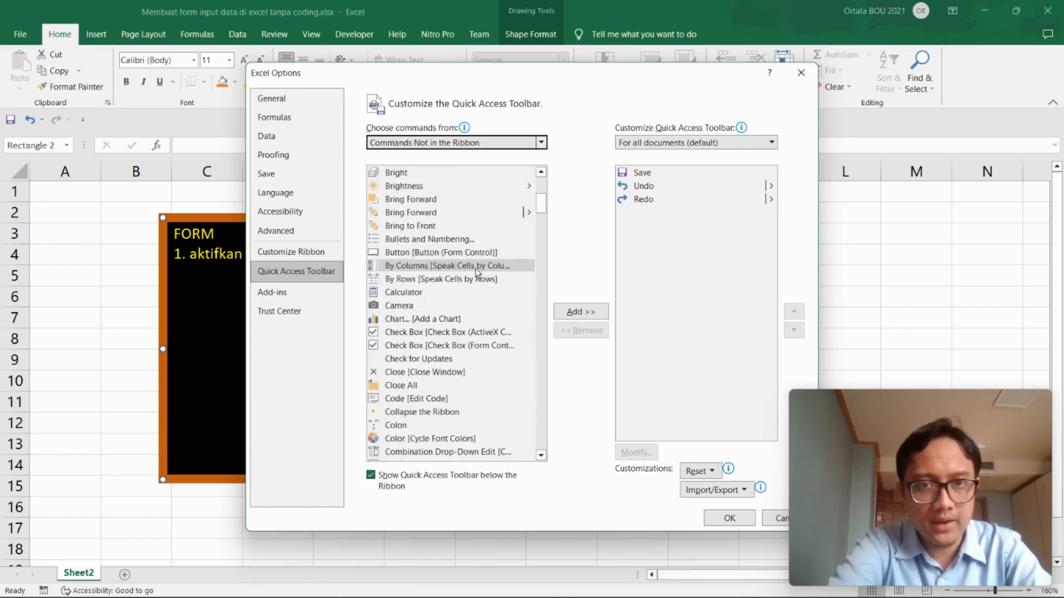
{"action": "scroll", "coordinate": [475, 268], "scroll_direction": "down", "scroll_amount": 15}
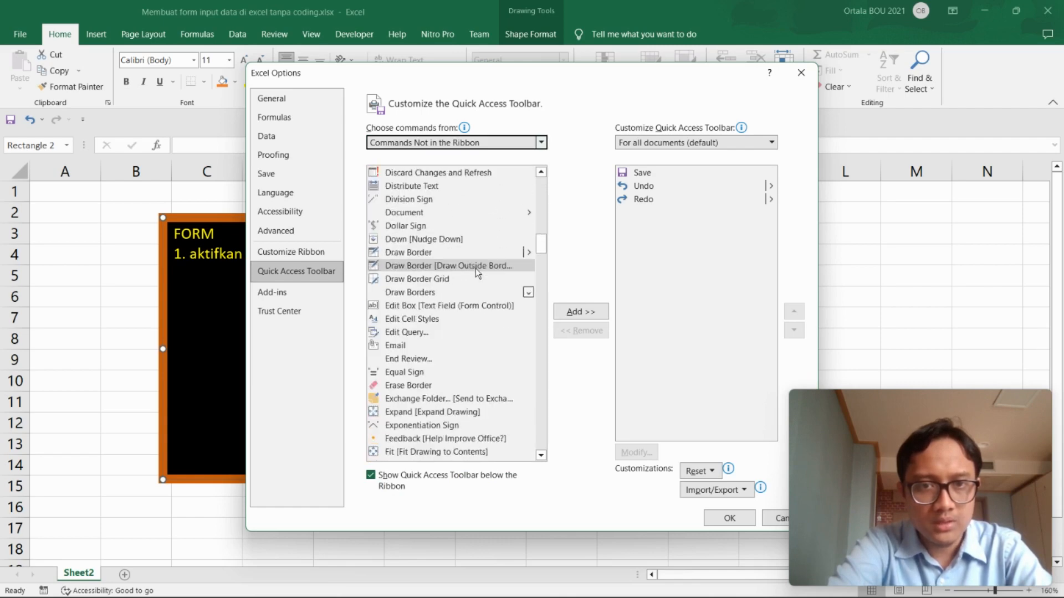
{"action": "left_click", "coordinate": [431, 292]}
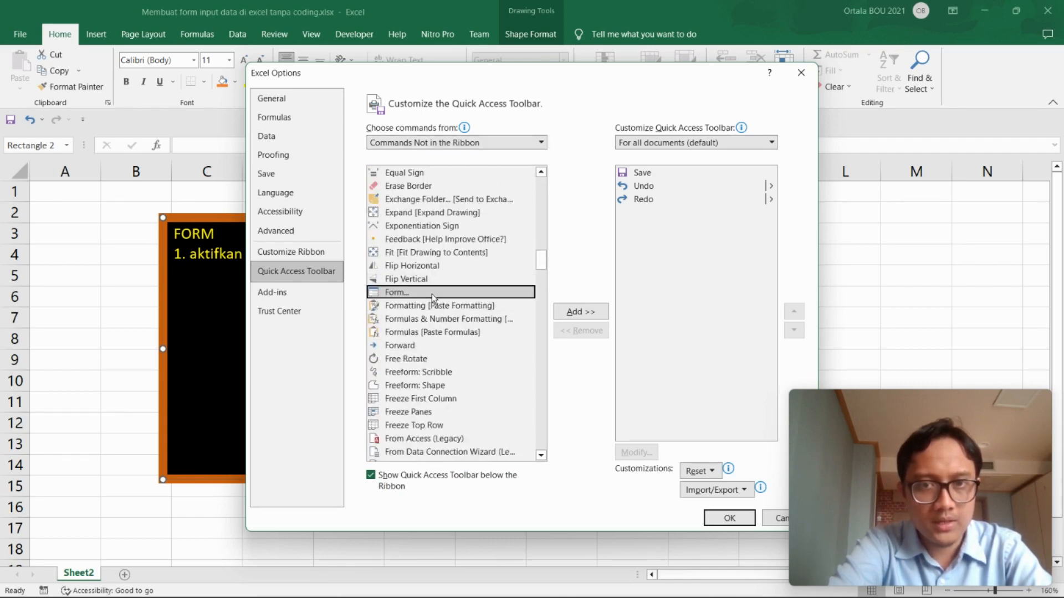
{"action": "left_click", "coordinate": [584, 312]}
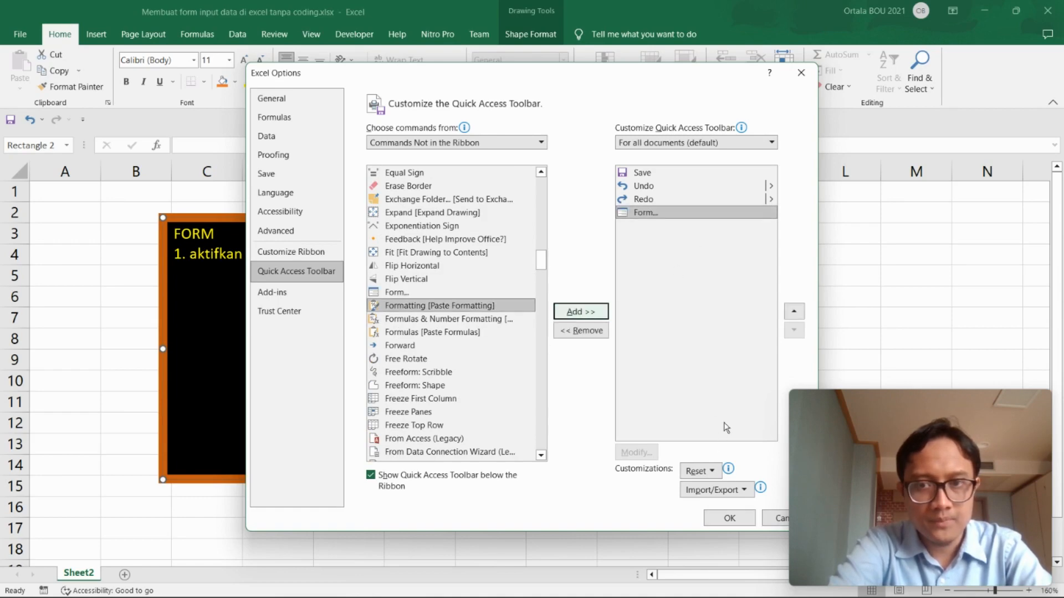
{"action": "left_click", "coordinate": [729, 518]}
{"action": "left_click", "coordinate": [776, 289]}
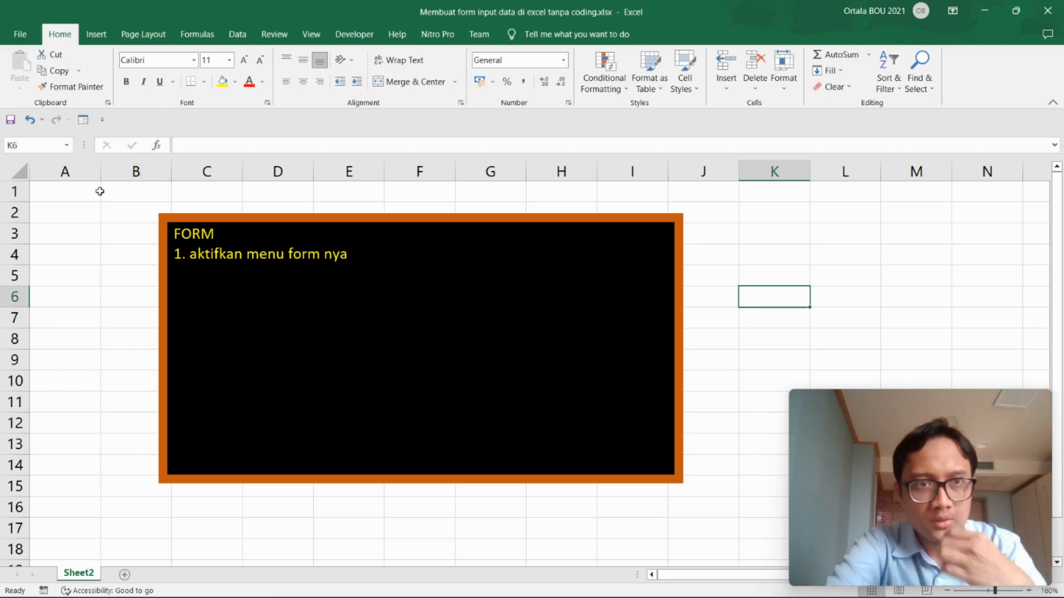
Add the line "2. Buat tabel" to the black rectangle and move the rectangle so it starts at about cell J4
{"action": "left_click", "coordinate": [372, 264]}
{"action": "left_click", "coordinate": [349, 254]}
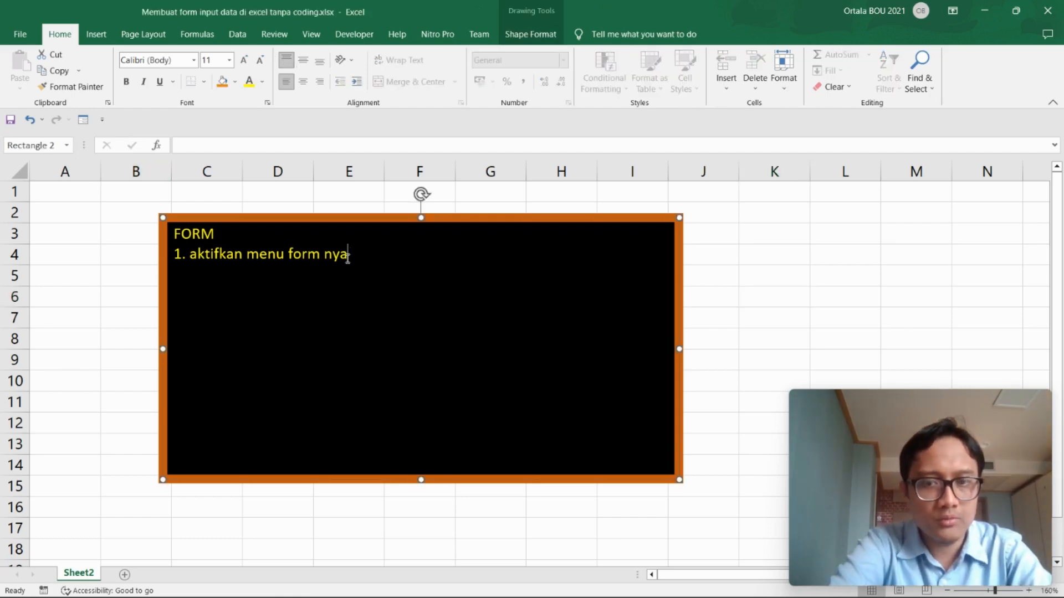
{"action": "key", "text": "Return"}
{"action": "type", "text": "2. "}
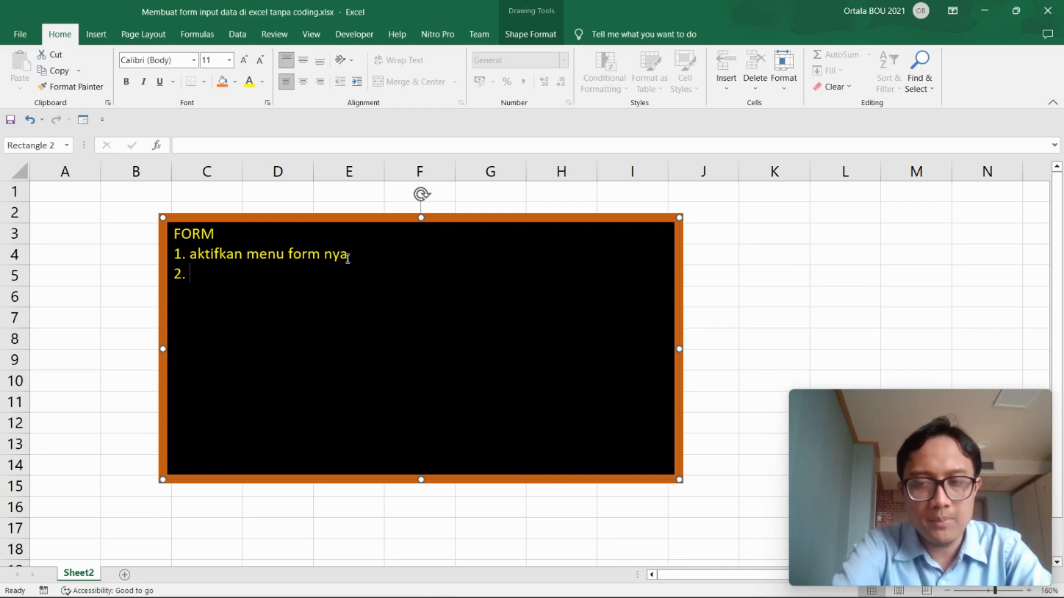
{"action": "type", "text": "Bu"}
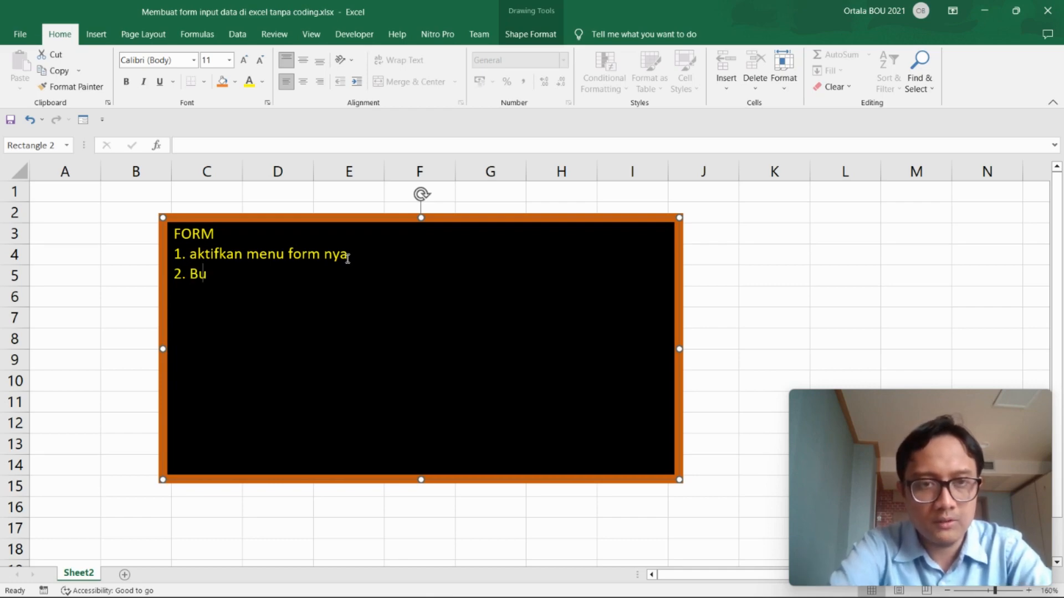
{"action": "type", "text": "at t"}
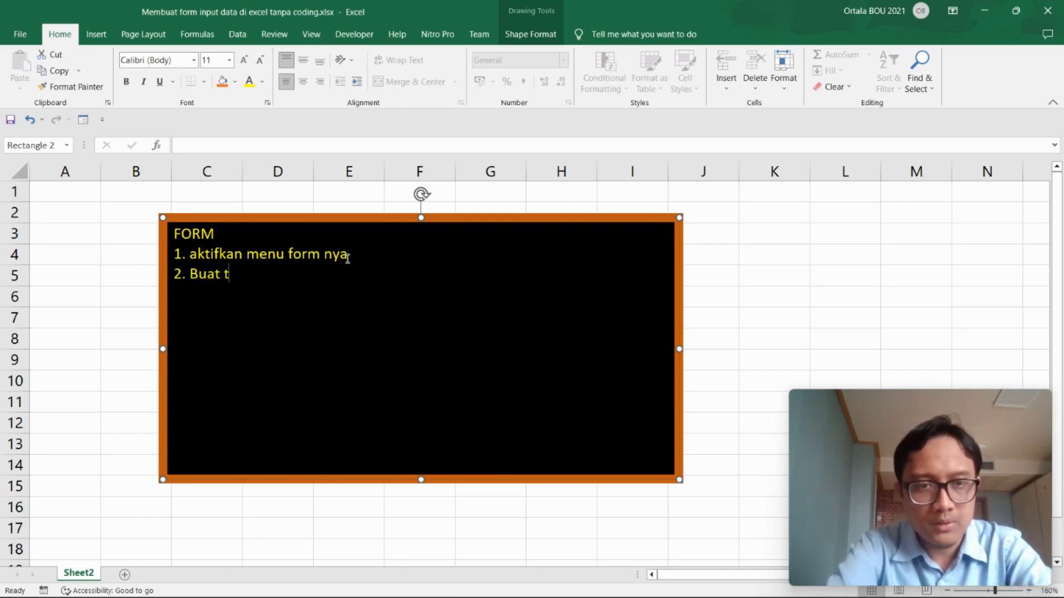
{"action": "type", "text": "abel"}
{"action": "key", "text": "Escape"}
{"action": "key", "text": "Escape"}
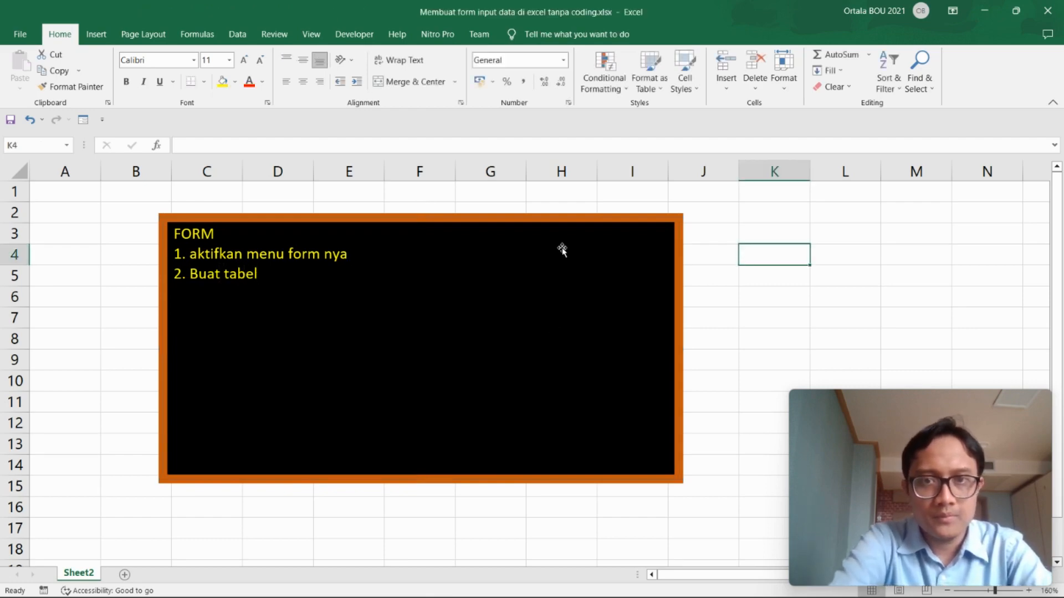
{"action": "mouse_move", "coordinate": [534, 218]}
{"action": "left_mouse_down"}
{"action": "mouse_move", "coordinate": [981, 195]}
{"action": "mouse_move", "coordinate": [979, 250]}
{"action": "left_mouse_up"}
{"action": "left_click", "coordinate": [653, 575]}
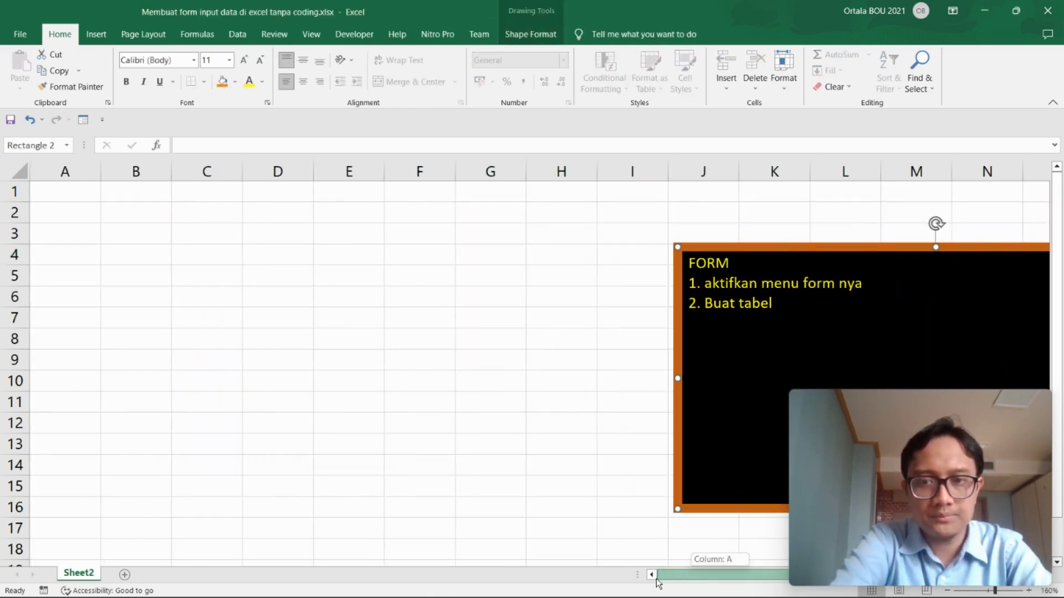
Enter the headers No. in A3 and Nama Barang in B3, and fit column B's width to its text
{"action": "left_click", "coordinate": [89, 237]}
{"action": "type", "text": "No."}
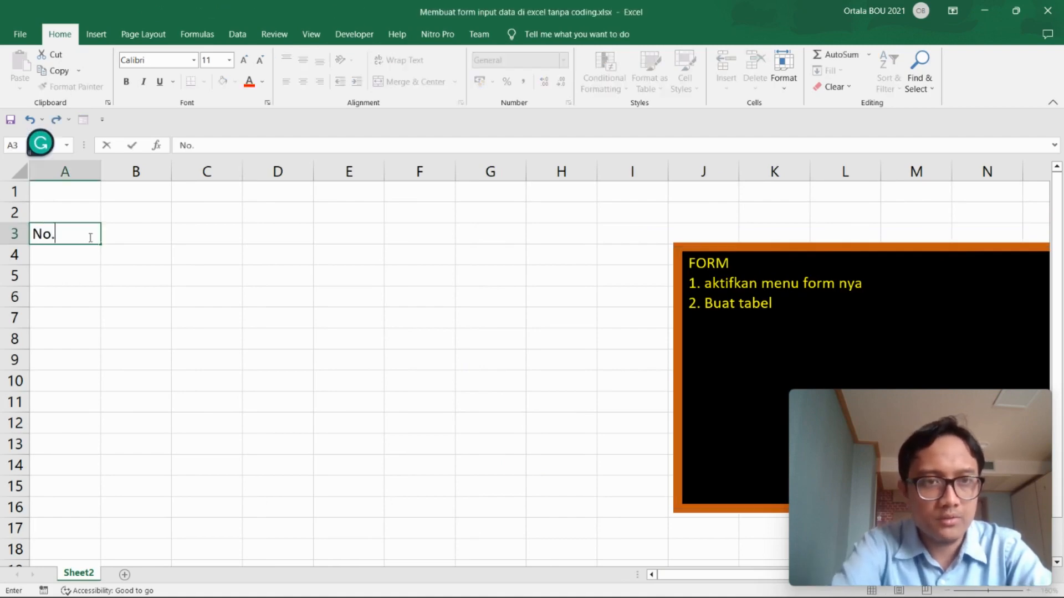
{"action": "key", "text": "Tab"}
{"action": "type", "text": "Nam"}
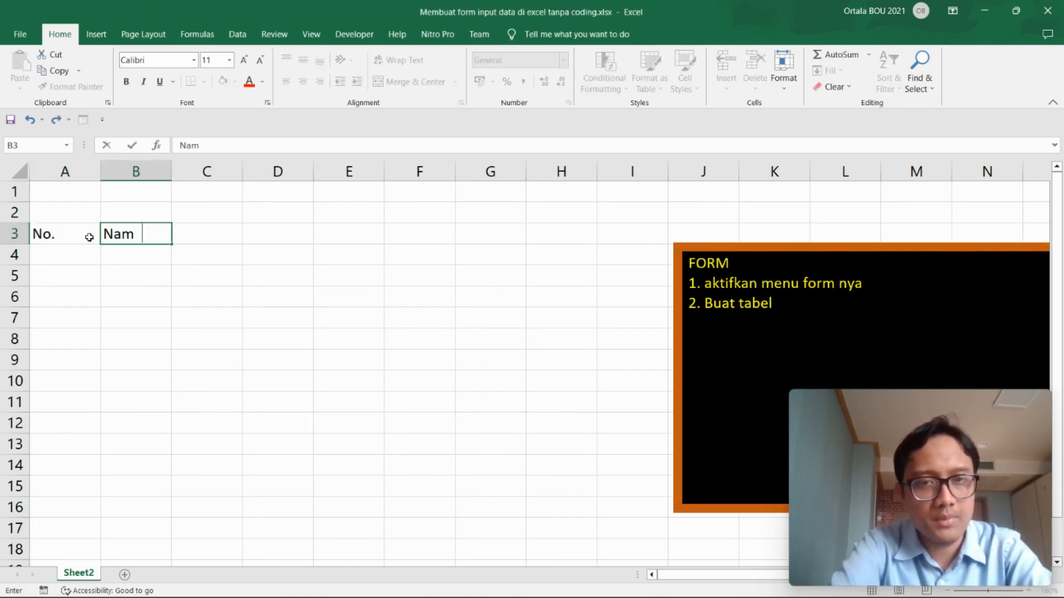
{"action": "type", "text": "a Barang"}
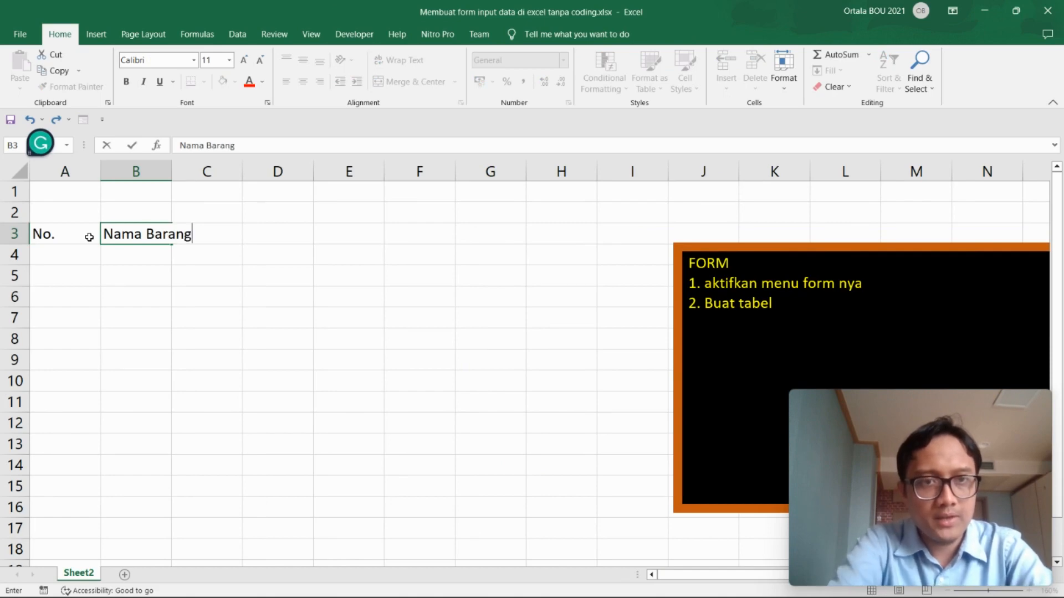
{"action": "left_click", "coordinate": [143, 321]}
{"action": "double_click", "coordinate": [174, 162]}
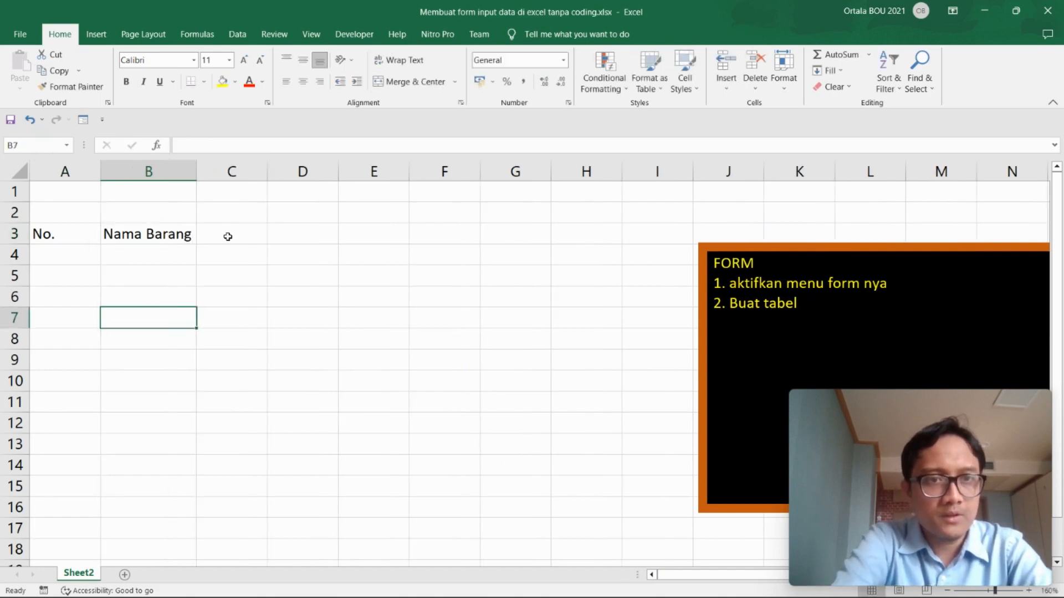
Enter the headers Merk in C3 and Jumlah in D3
{"action": "left_click", "coordinate": [227, 237]}
{"action": "type", "text": "Merk"}
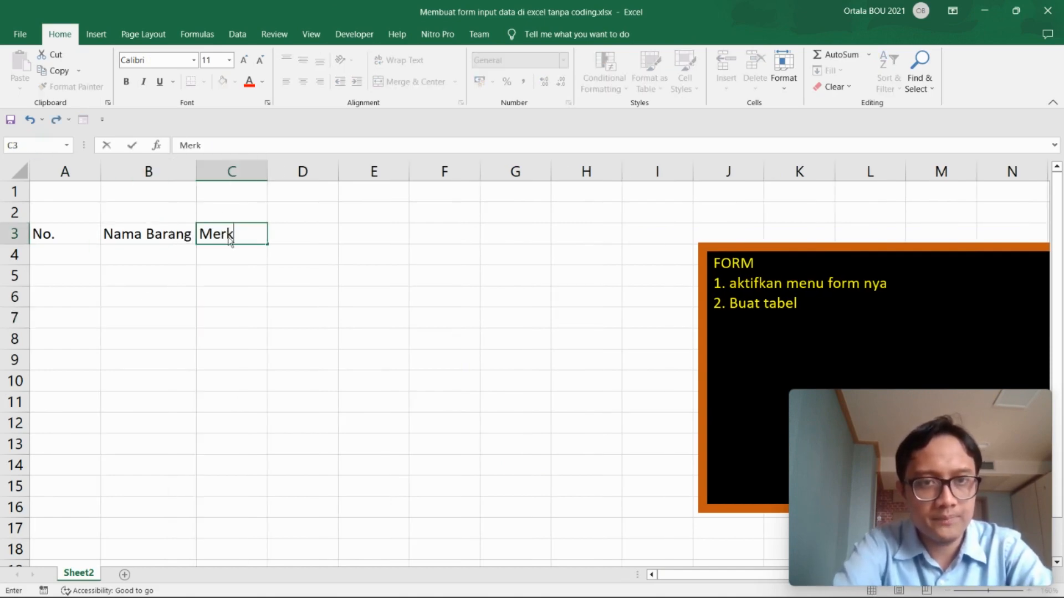
{"action": "key", "text": "Tab"}
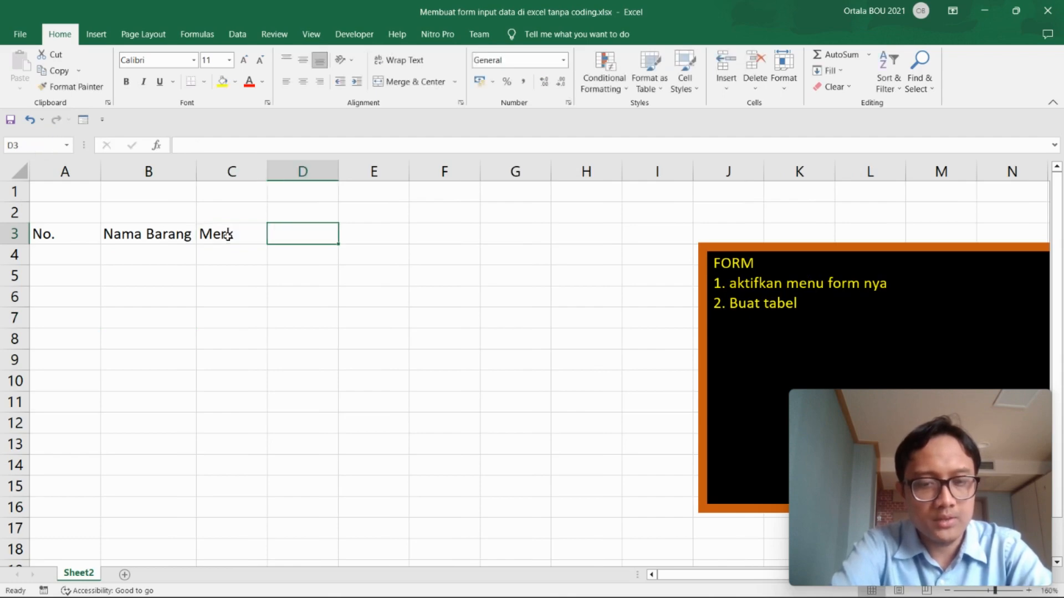
{"action": "type", "text": "Jumlah"}
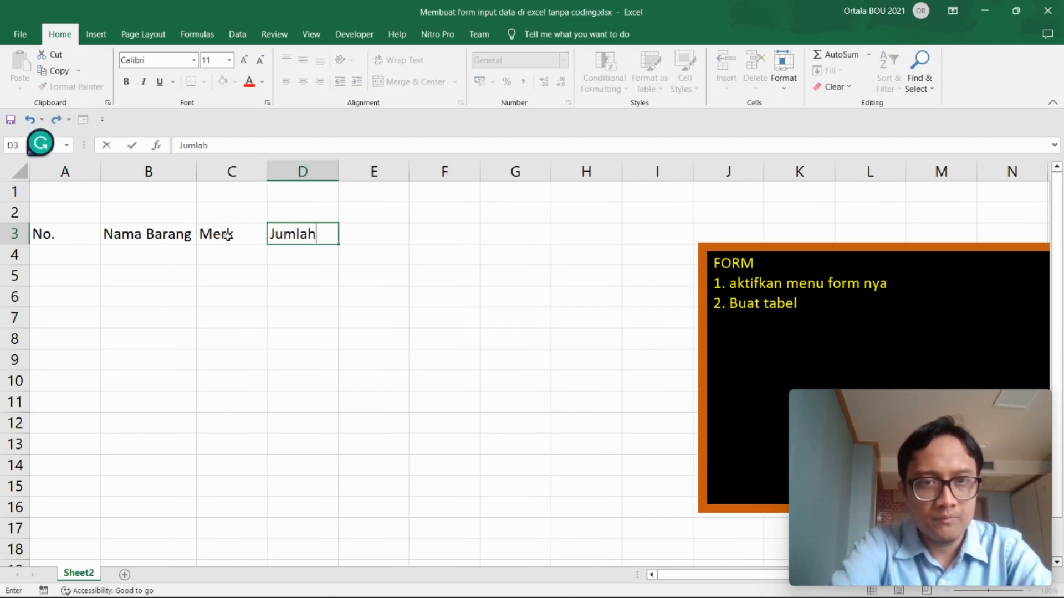
{"action": "left_click", "coordinate": [255, 378]}
{"action": "left_click", "coordinate": [201, 271]}
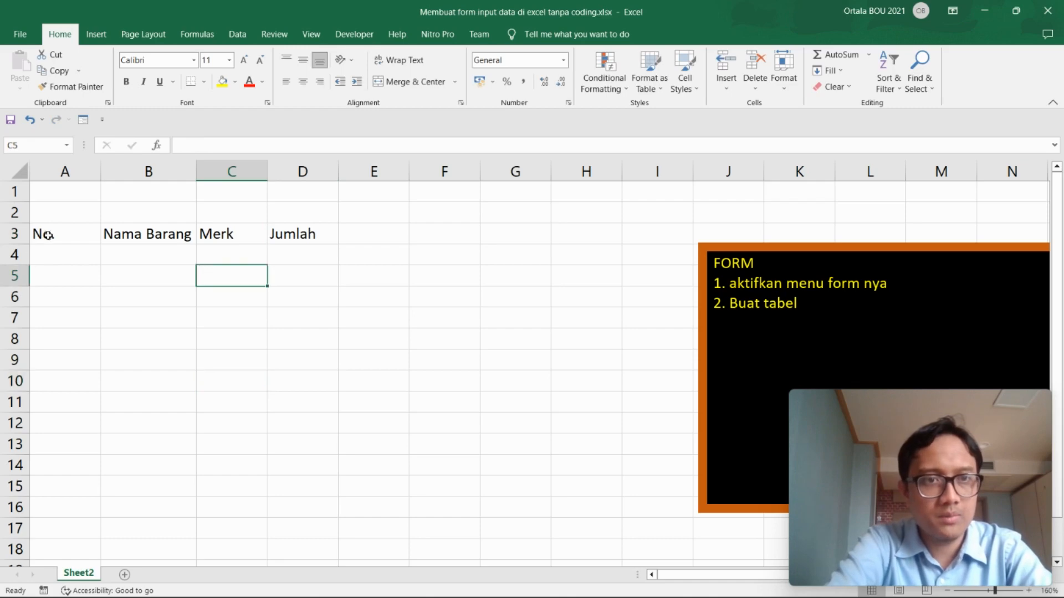
Format the header range A3:D3 as a table with headers, using the orange style in the first row of the Medium group
{"action": "left_click_drag", "start_coordinate": [47, 235], "coordinate": [302, 233]}
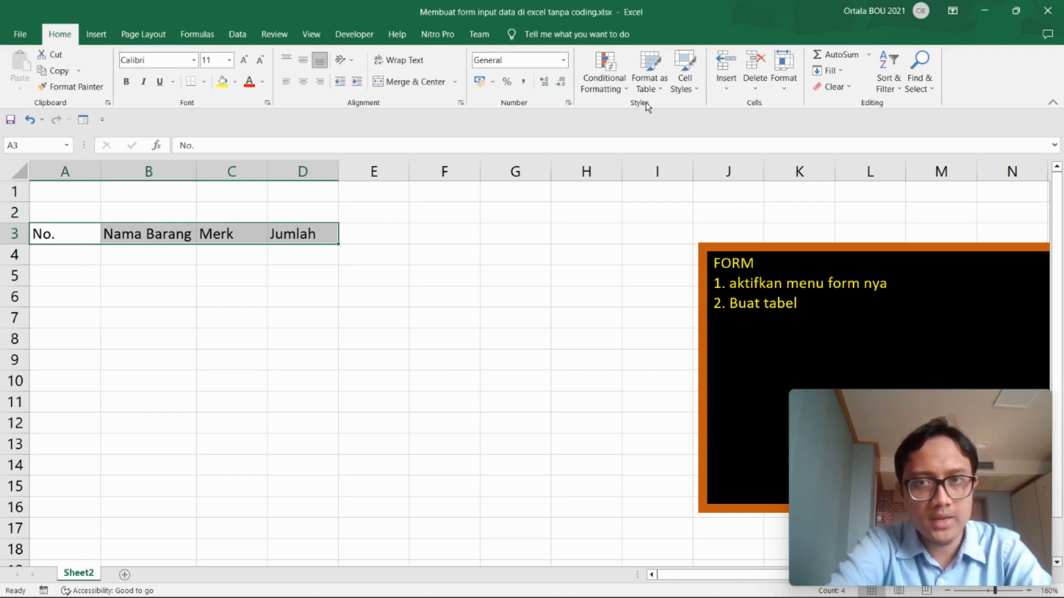
{"action": "left_click", "coordinate": [657, 91]}
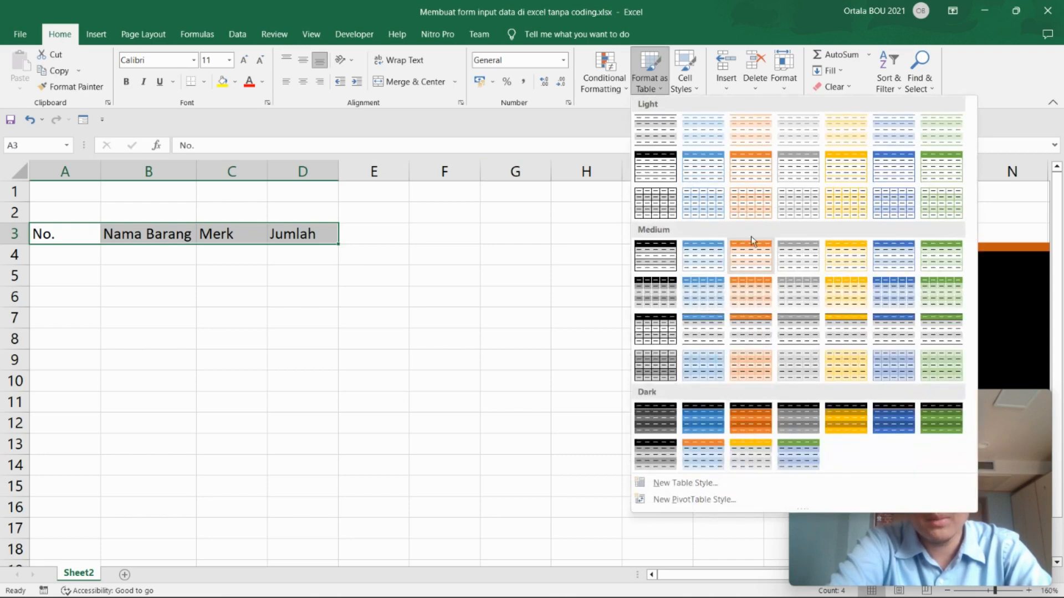
{"action": "left_click", "coordinate": [745, 270]}
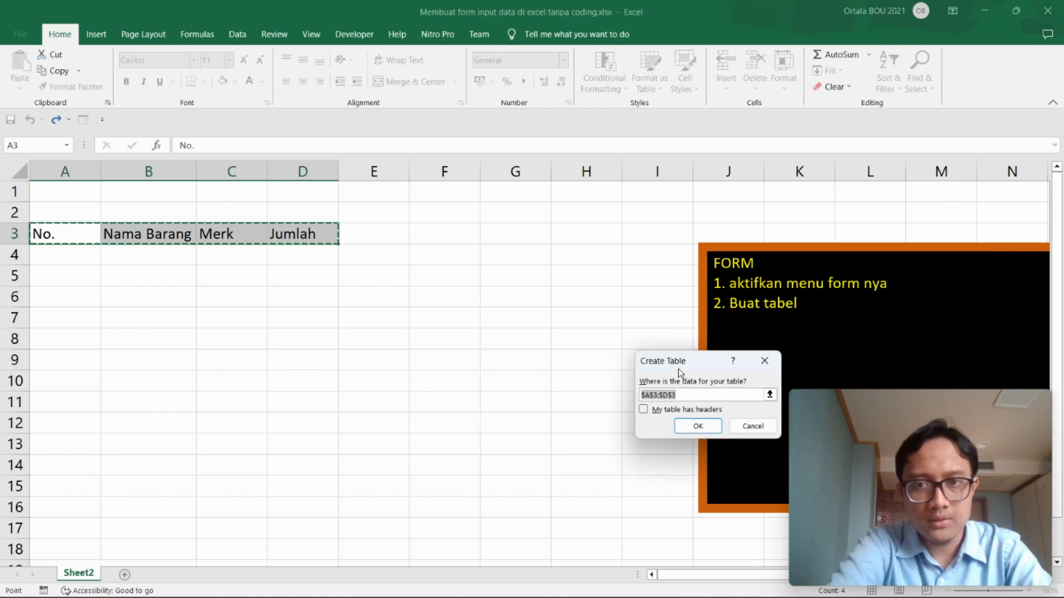
{"action": "left_click_drag", "start_coordinate": [678, 368], "coordinate": [510, 293]}
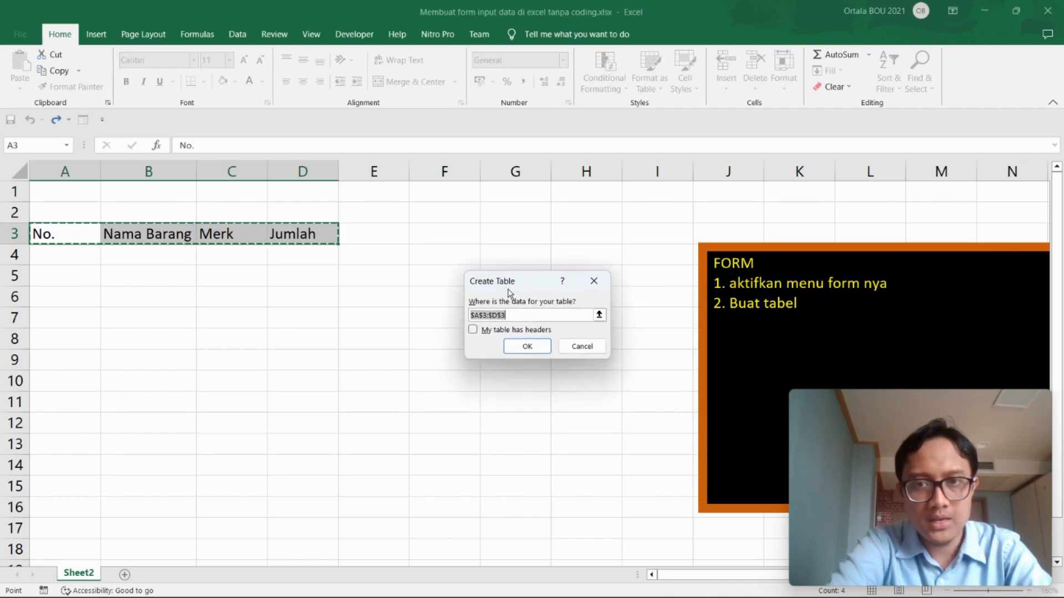
{"action": "left_click", "coordinate": [497, 335]}
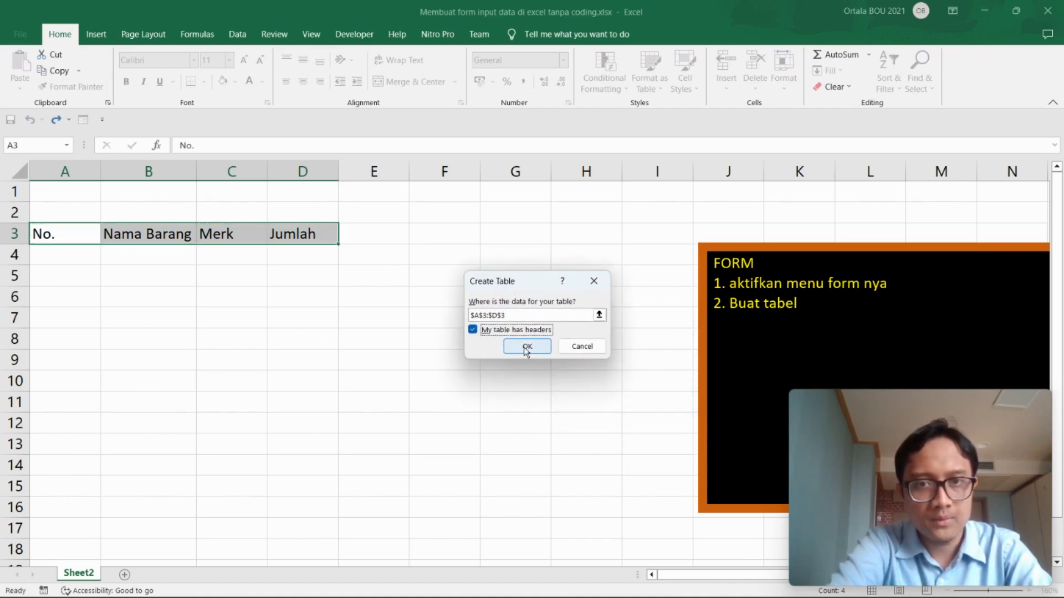
{"action": "left_click", "coordinate": [527, 347]}
{"action": "left_click", "coordinate": [380, 317]}
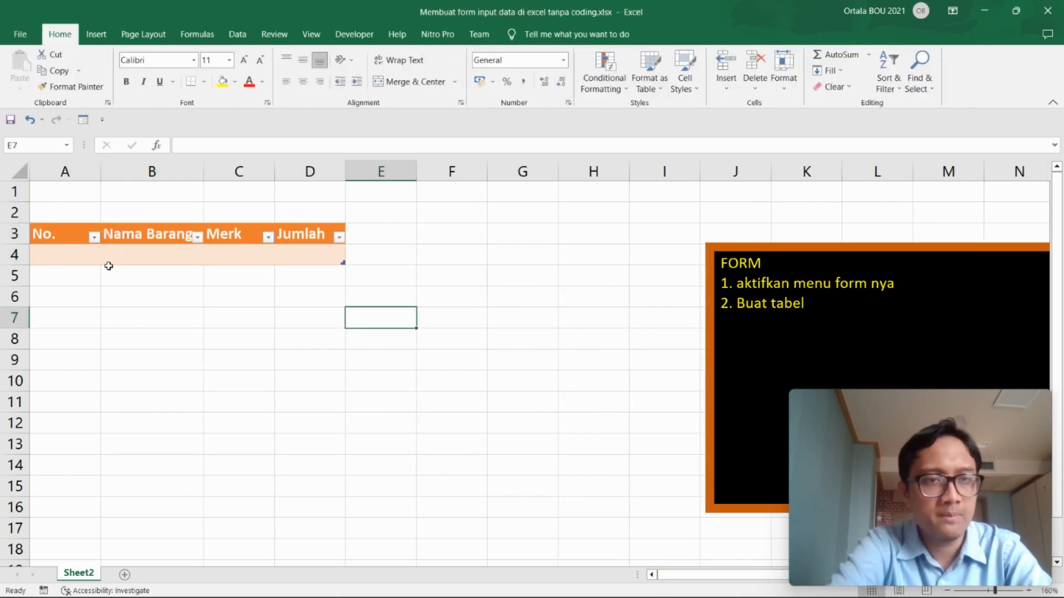
Open the data form for the table and add a record with No. 1, Nama Barang Laptop, Merk HP and Jumlah 10
{"action": "left_click", "coordinate": [63, 236]}
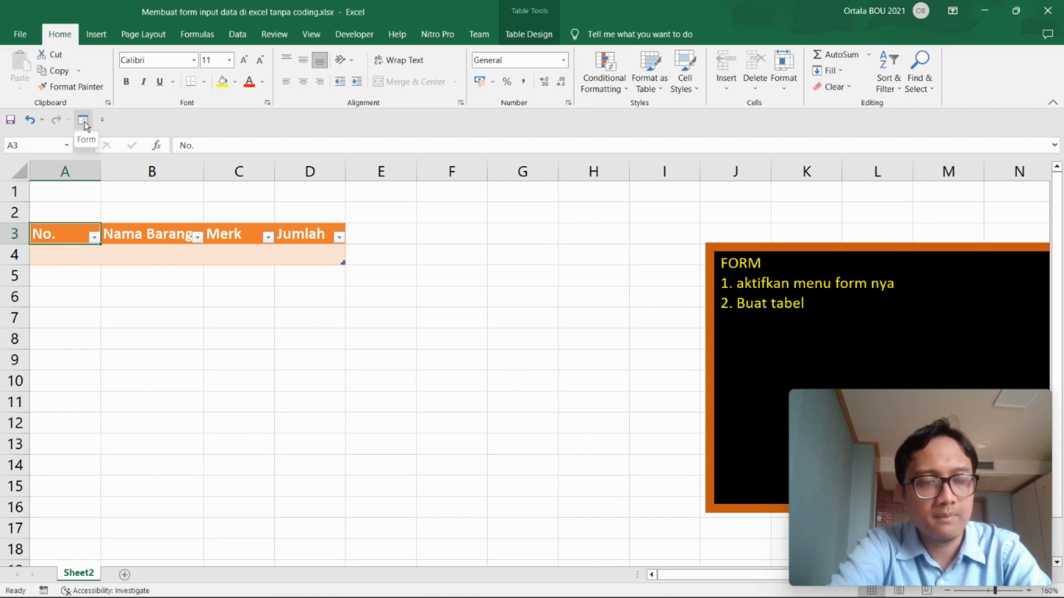
{"action": "left_click", "coordinate": [83, 120]}
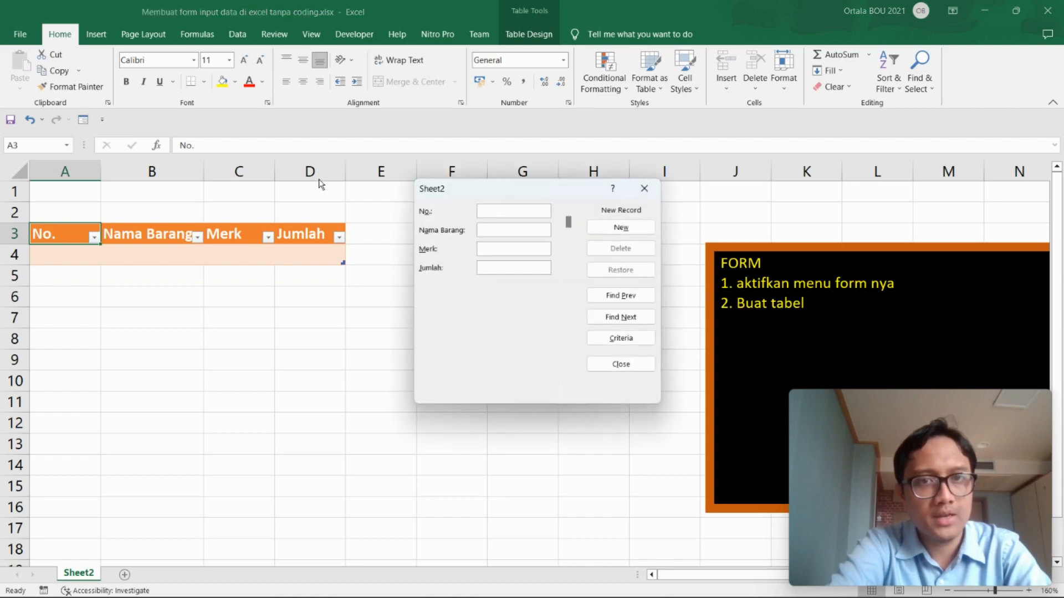
{"action": "left_click_drag", "start_coordinate": [452, 193], "coordinate": [339, 216]}
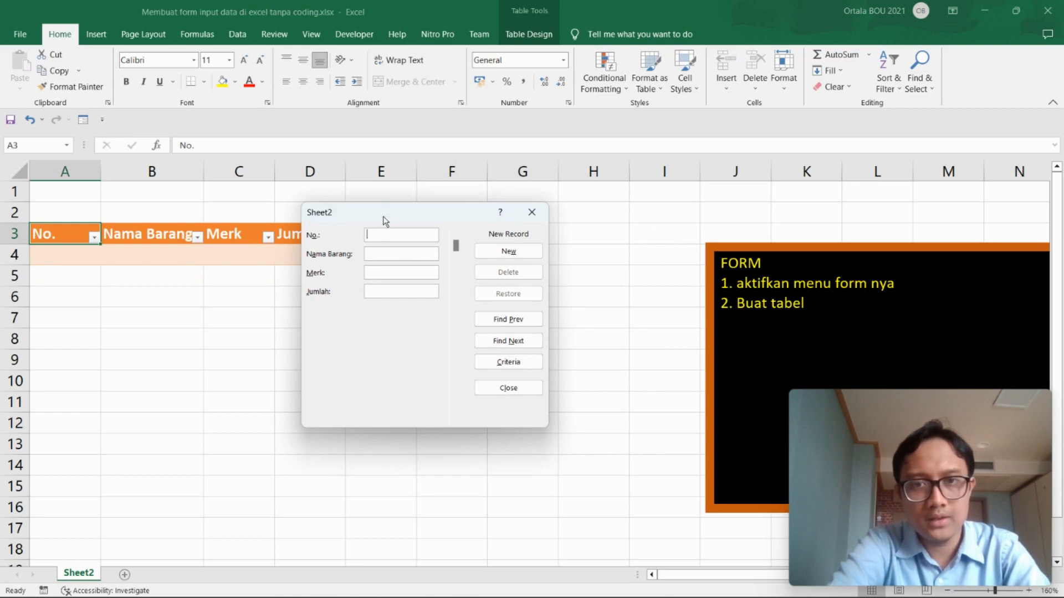
{"action": "left_click_drag", "start_coordinate": [389, 220], "coordinate": [421, 258]}
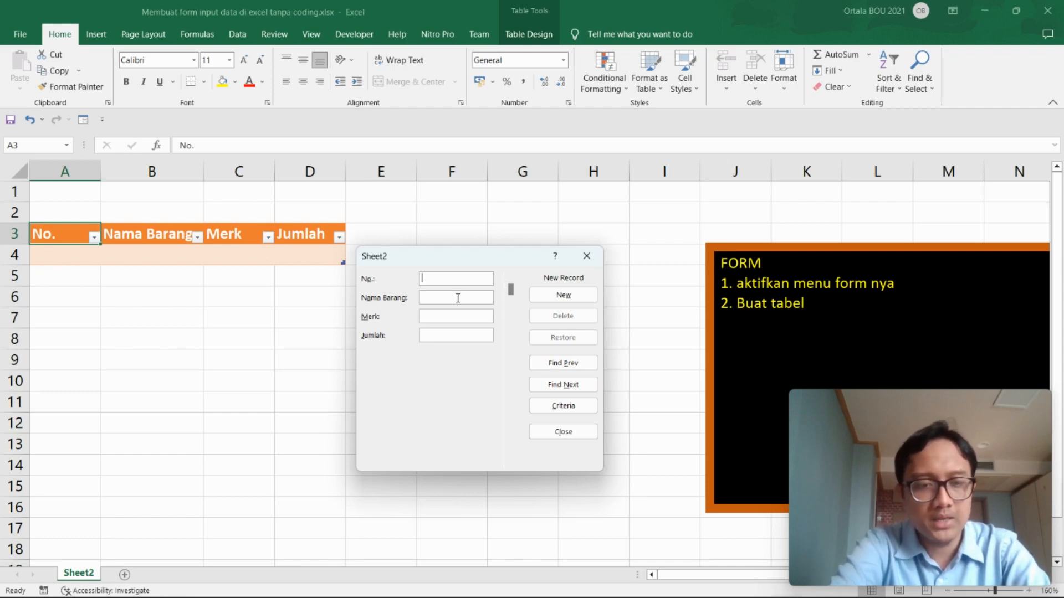
{"action": "type", "text": "1"}
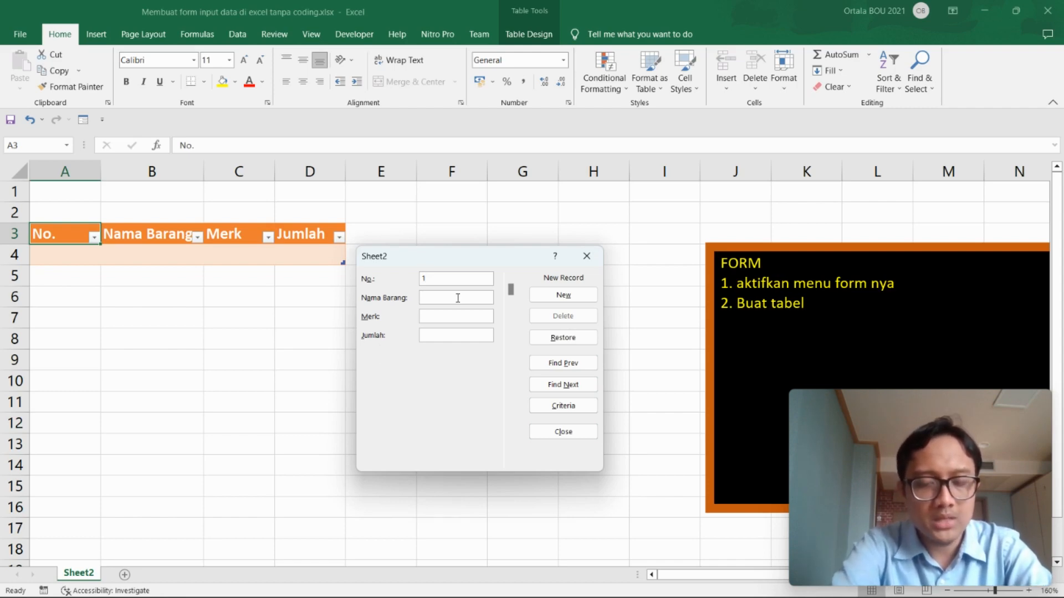
{"action": "type", "text": "Laptop"}
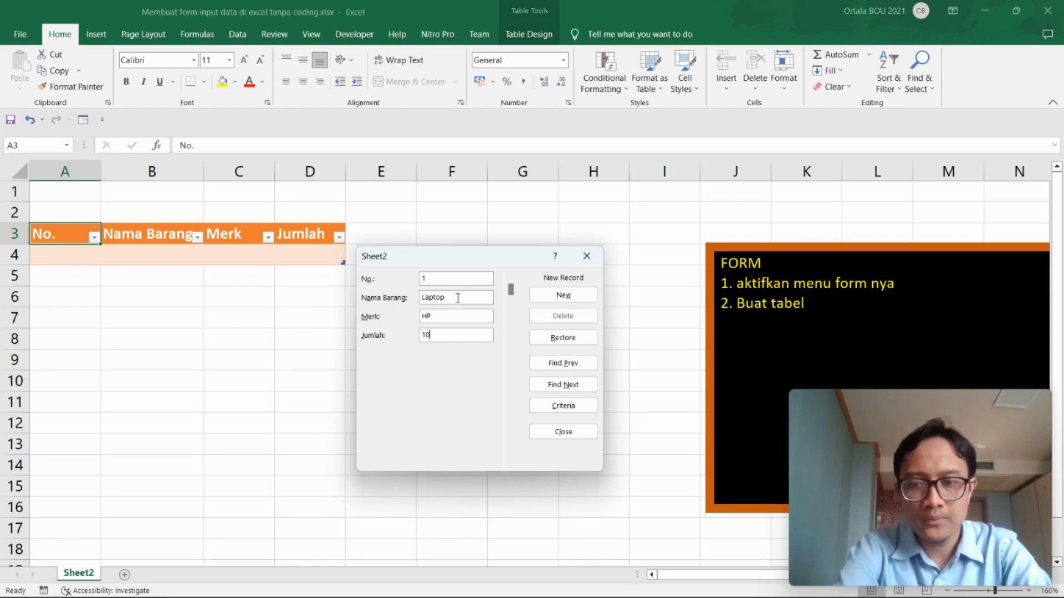
{"action": "key", "text": "Return"}
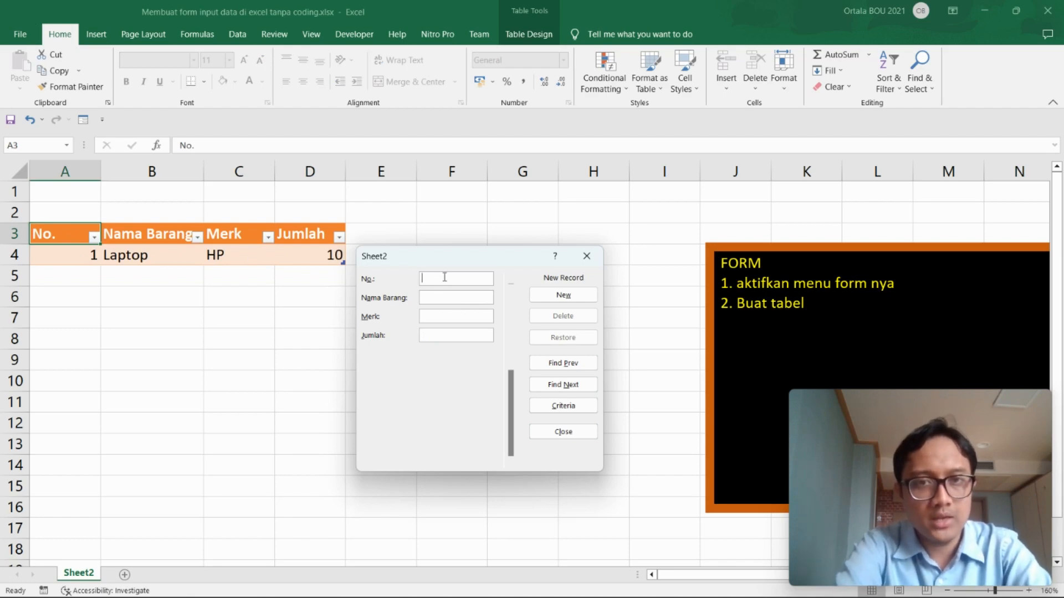
Add two records through the form: 2, Mouse, Logitech, 4 and 3, Printer, Canon, 2
{"action": "type", "text": "2"}
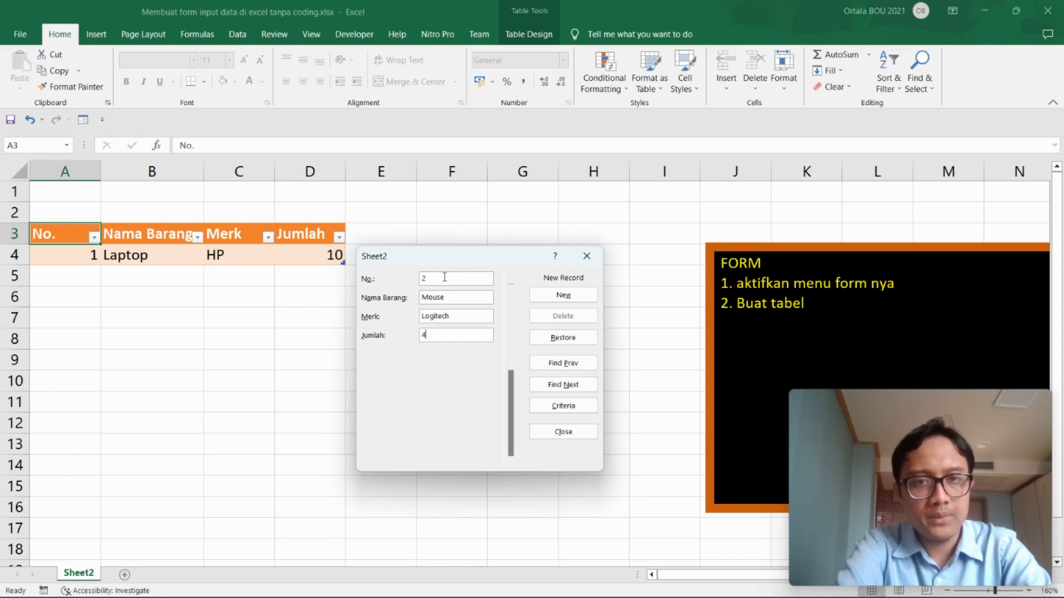
{"action": "key", "text": "Return"}
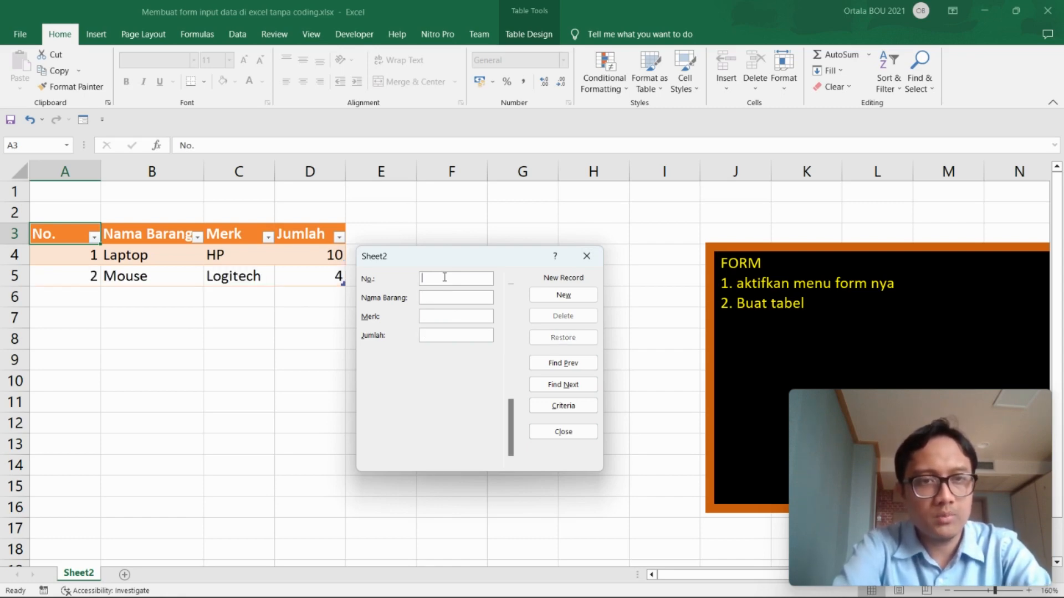
{"action": "type", "text": "3"}
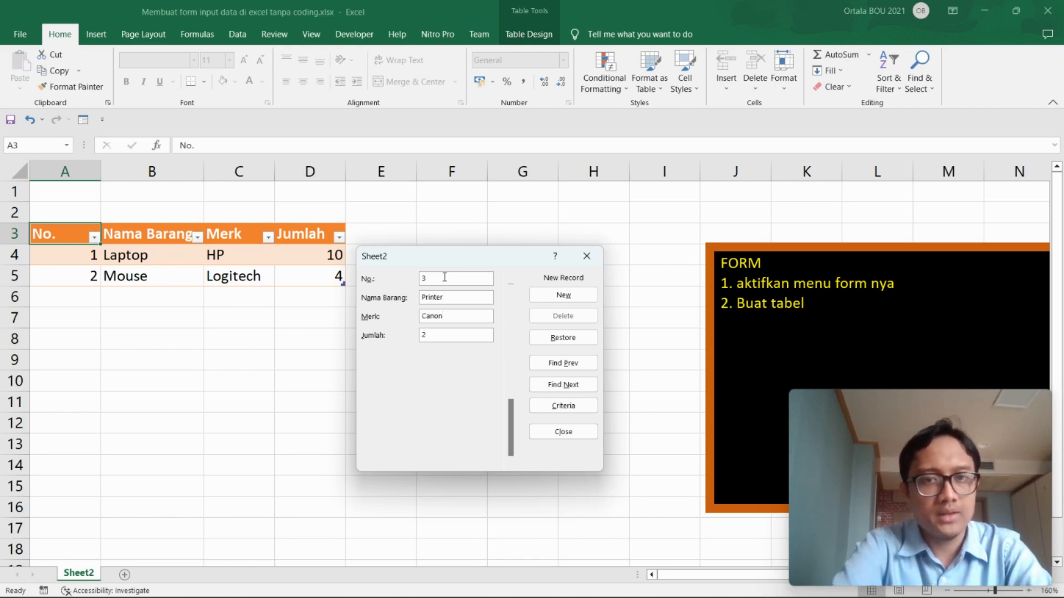
{"action": "key", "text": "Return"}
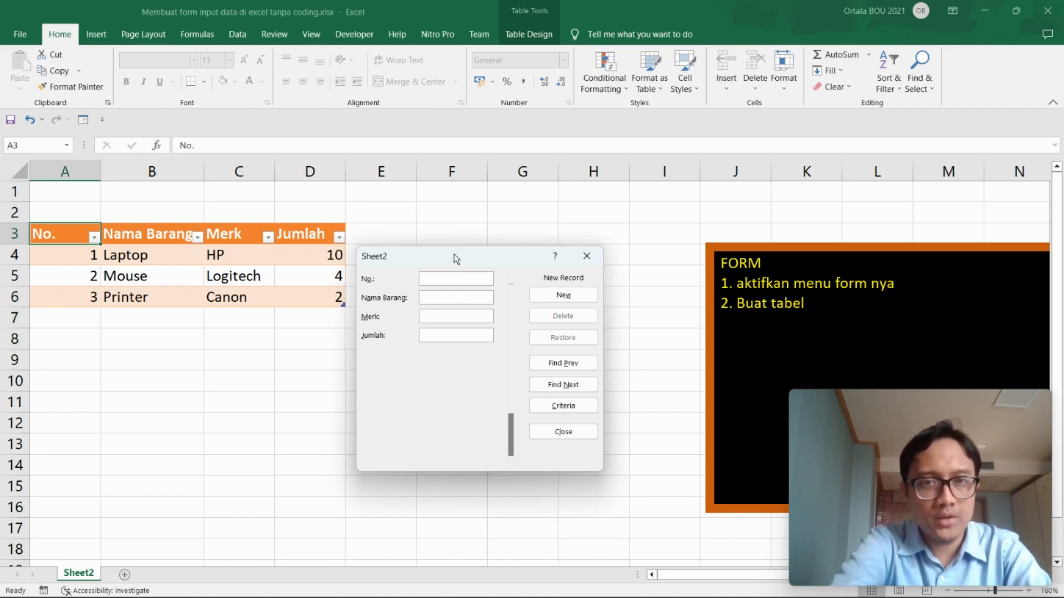
Try to find a record in the form using laptop as the No. criterion
{"action": "left_click_drag", "start_coordinate": [454, 254], "coordinate": [466, 232]}
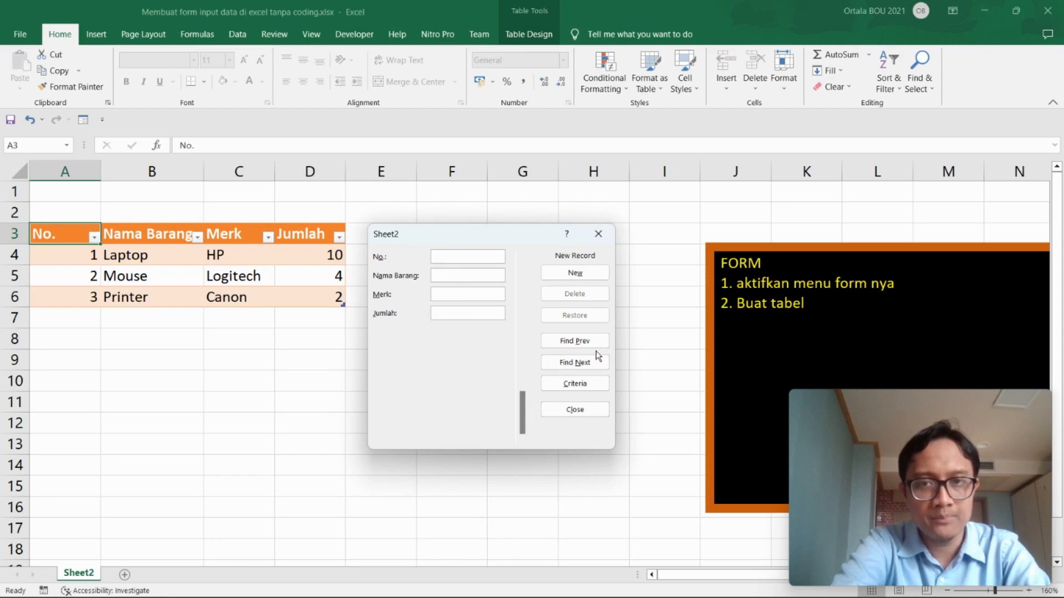
{"action": "left_click", "coordinate": [583, 391]}
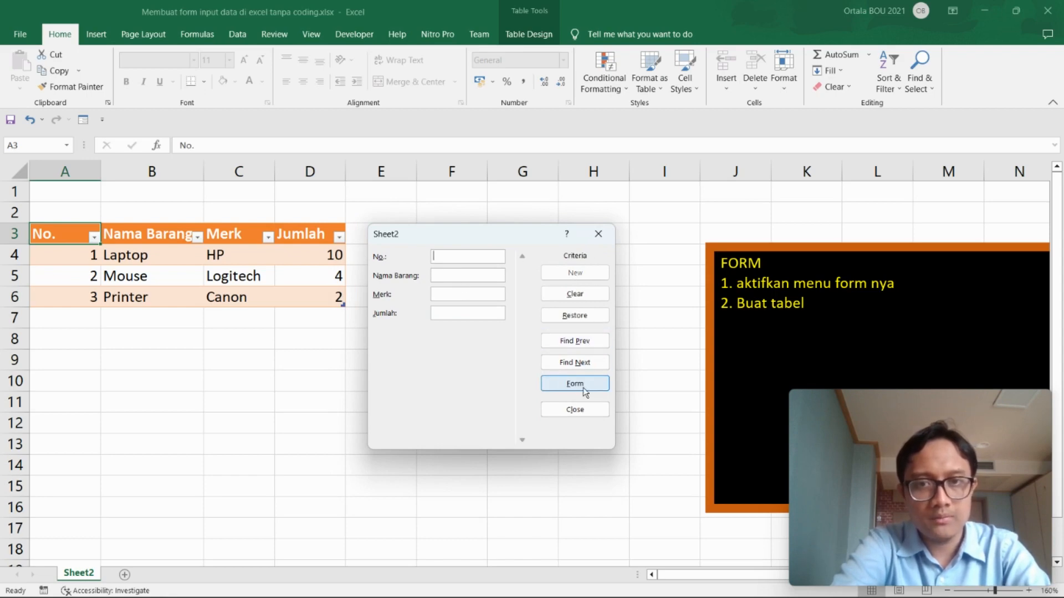
{"action": "type", "text": "lap"}
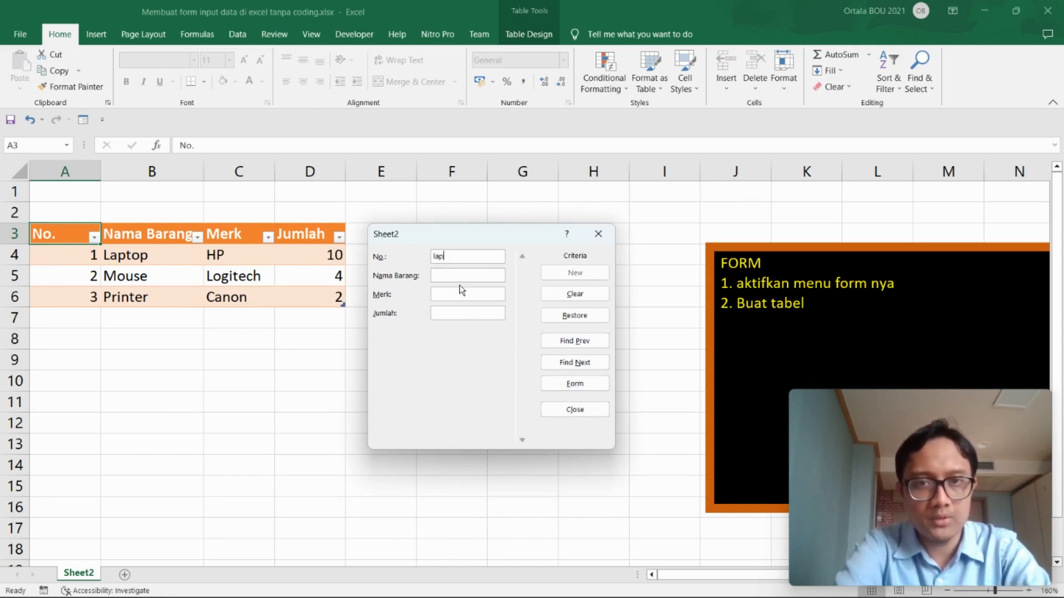
{"action": "type", "text": "top"}
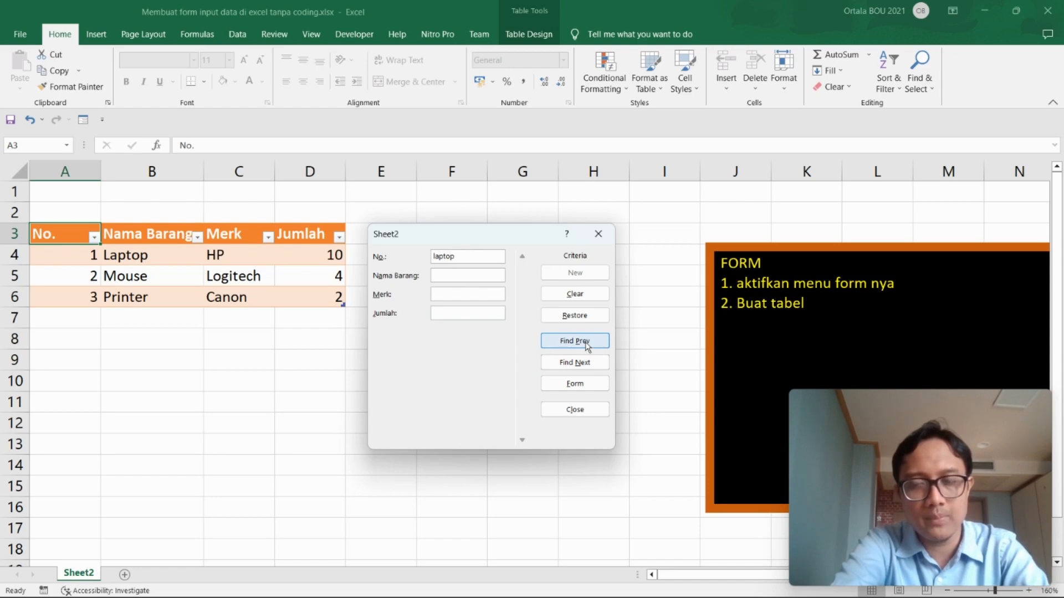
{"action": "left_click", "coordinate": [586, 345]}
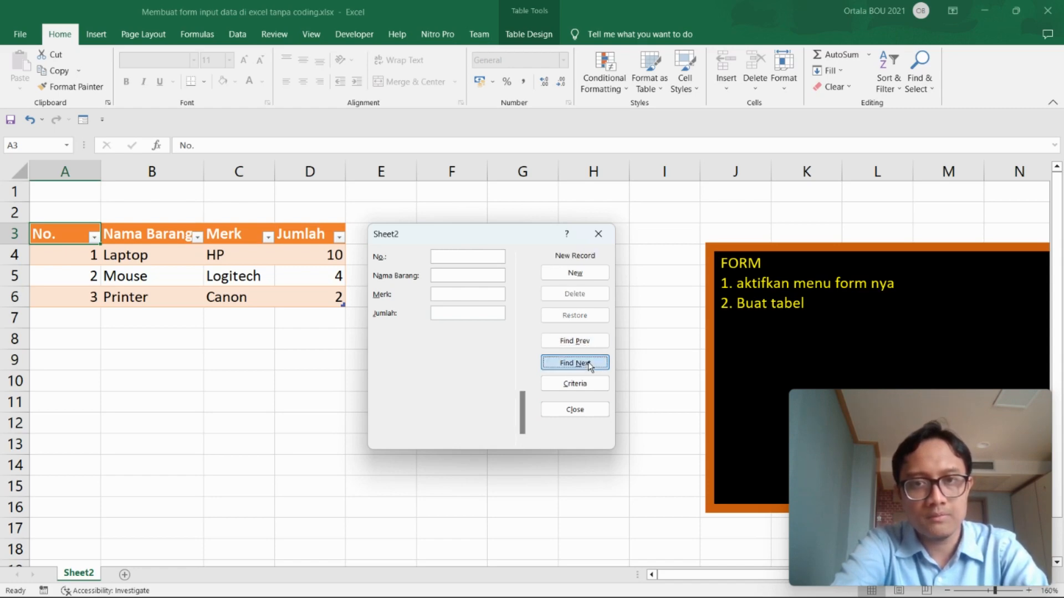
Clear the No. criterion, find the record with laptop as the Nama Barang criterion, and permanently delete that record
{"action": "left_click", "coordinate": [592, 390]}
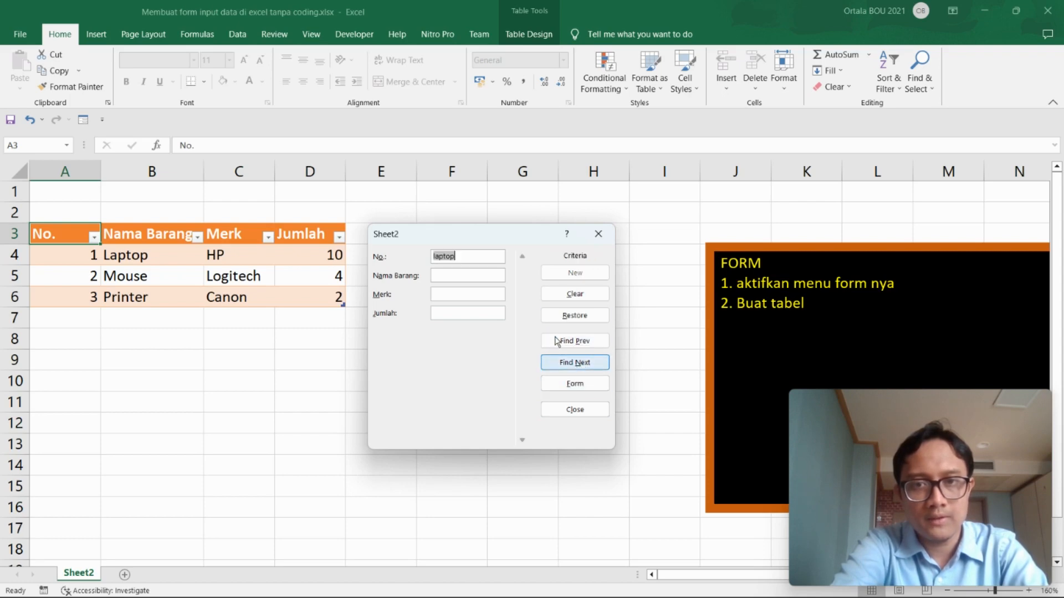
{"action": "left_click", "coordinate": [489, 276]}
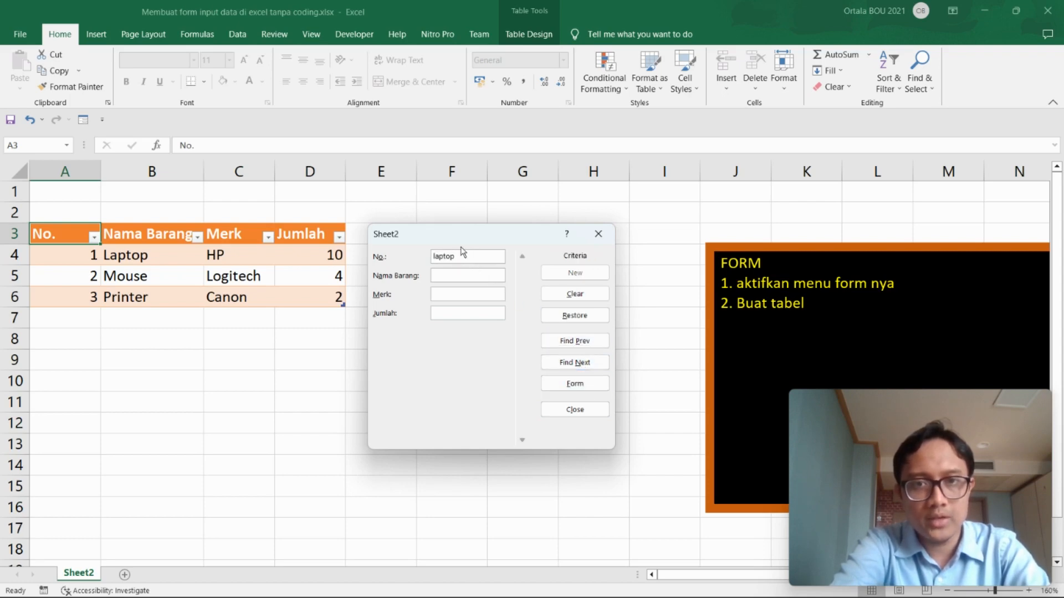
{"action": "left_click_drag", "start_coordinate": [458, 255], "coordinate": [416, 255]}
{"action": "key", "text": "BackSpace"}
{"action": "left_click", "coordinate": [439, 276]}
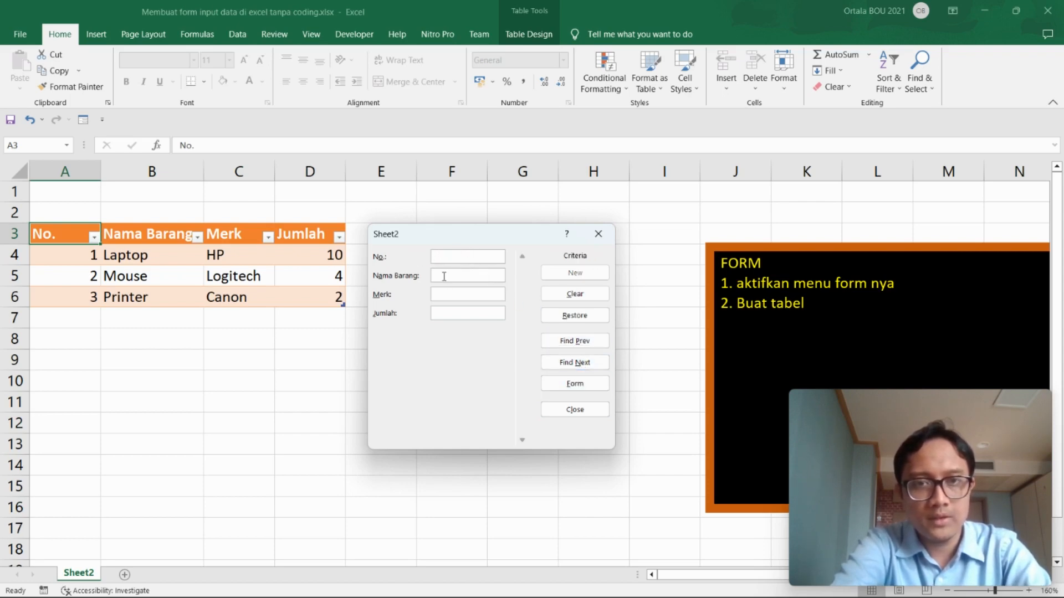
{"action": "type", "text": "laptop"}
{"action": "left_click", "coordinate": [579, 343]}
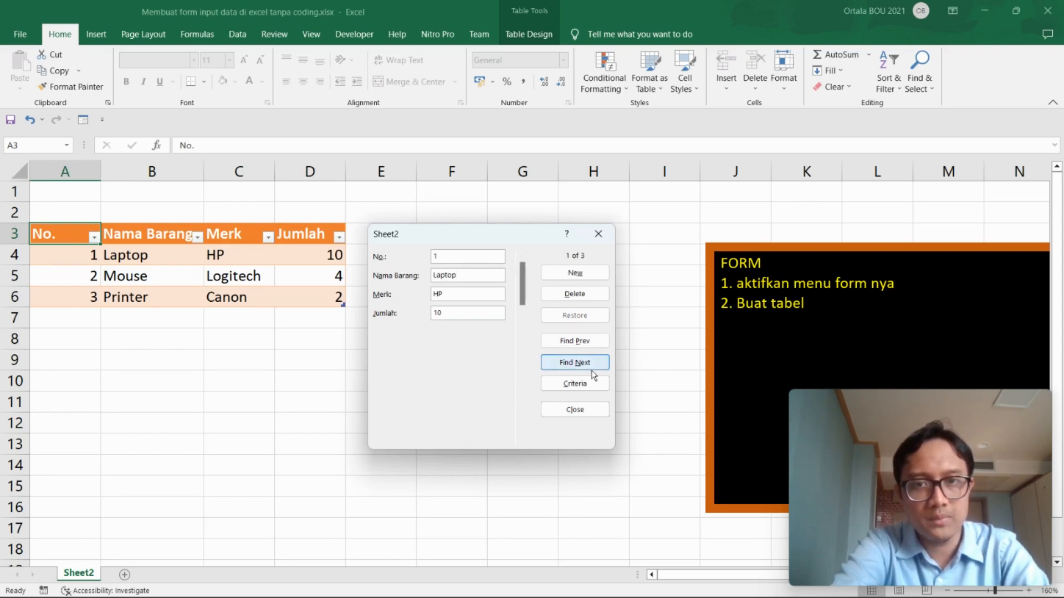
{"action": "left_click", "coordinate": [574, 295]}
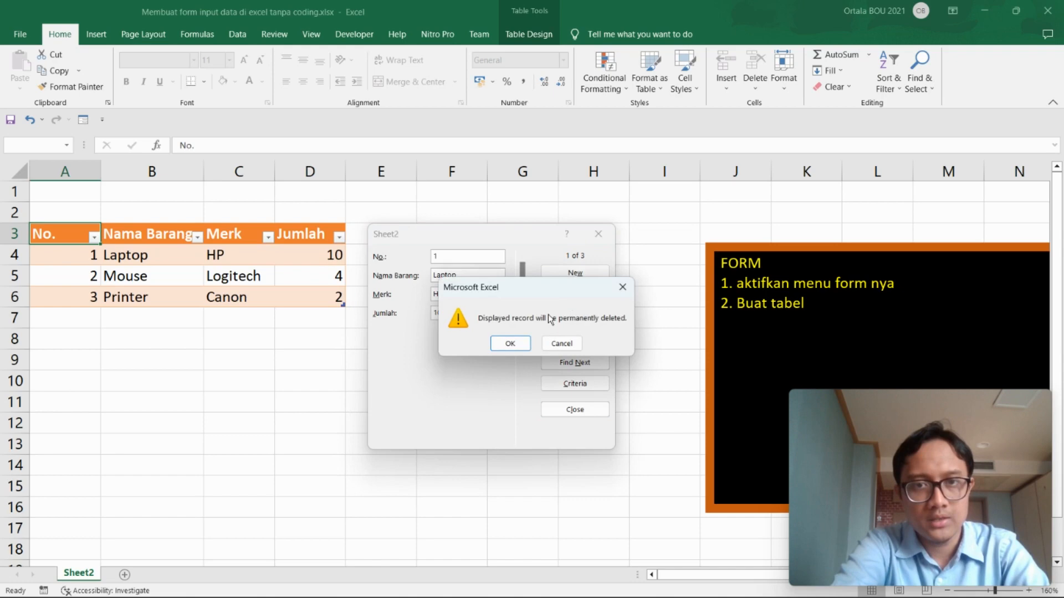
{"action": "left_click", "coordinate": [510, 343]}
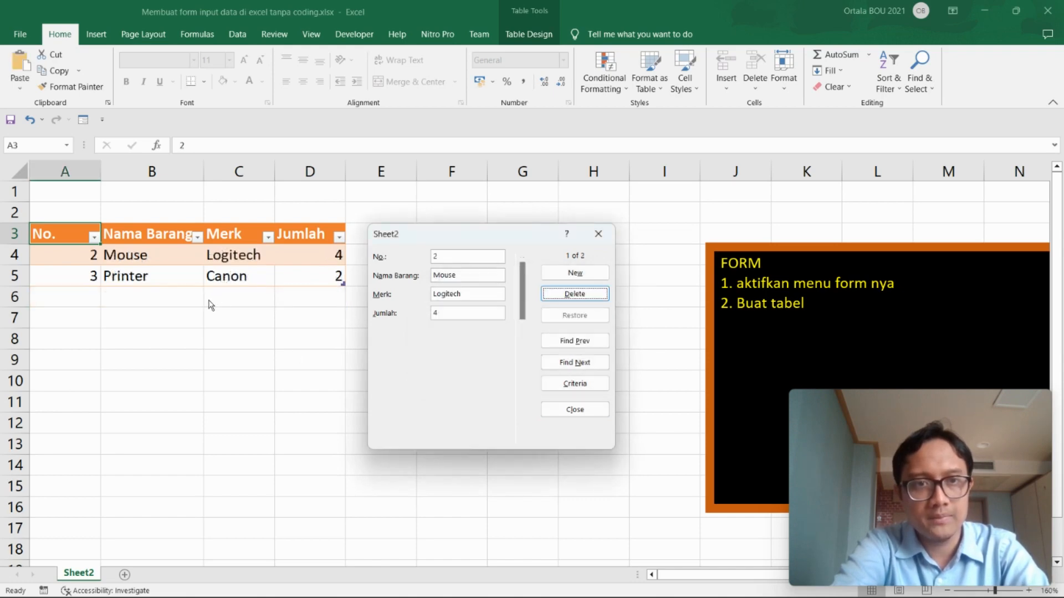
Set the Jumlah of the Mouse record to 10 in the form and save the change to the table
{"action": "left_click", "coordinate": [474, 256]}
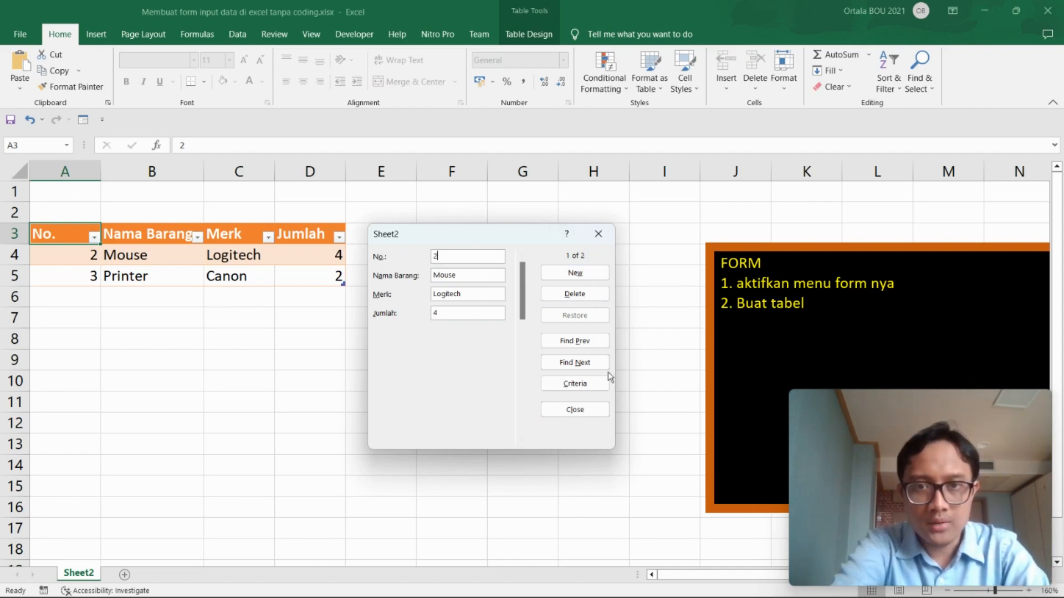
{"action": "left_click_drag", "start_coordinate": [404, 242], "coordinate": [431, 240]}
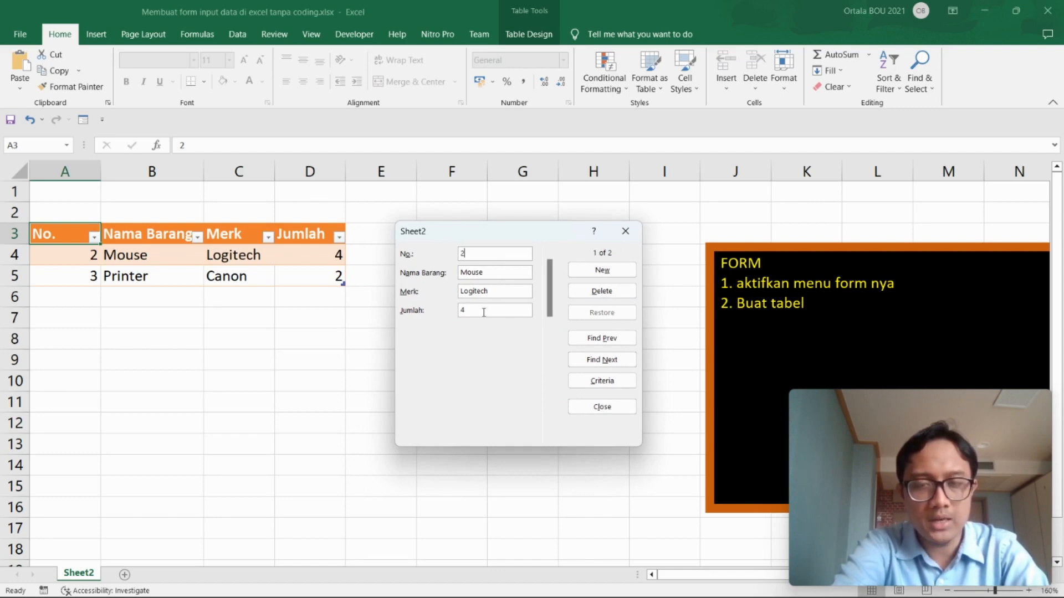
{"action": "key", "text": "BackSpace"}
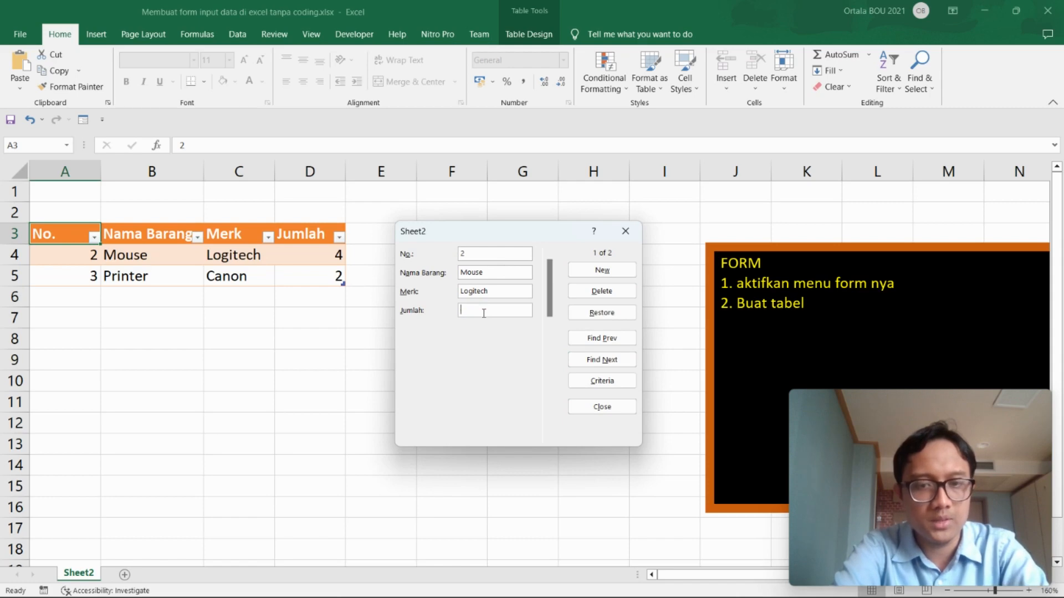
{"action": "type", "text": "10"}
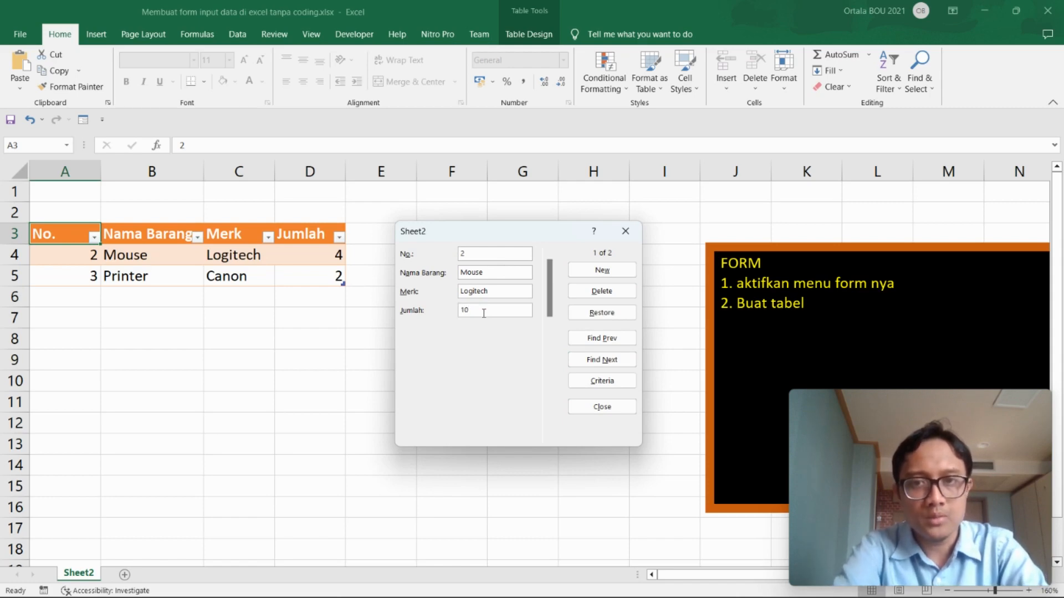
{"action": "key", "text": "Return"}
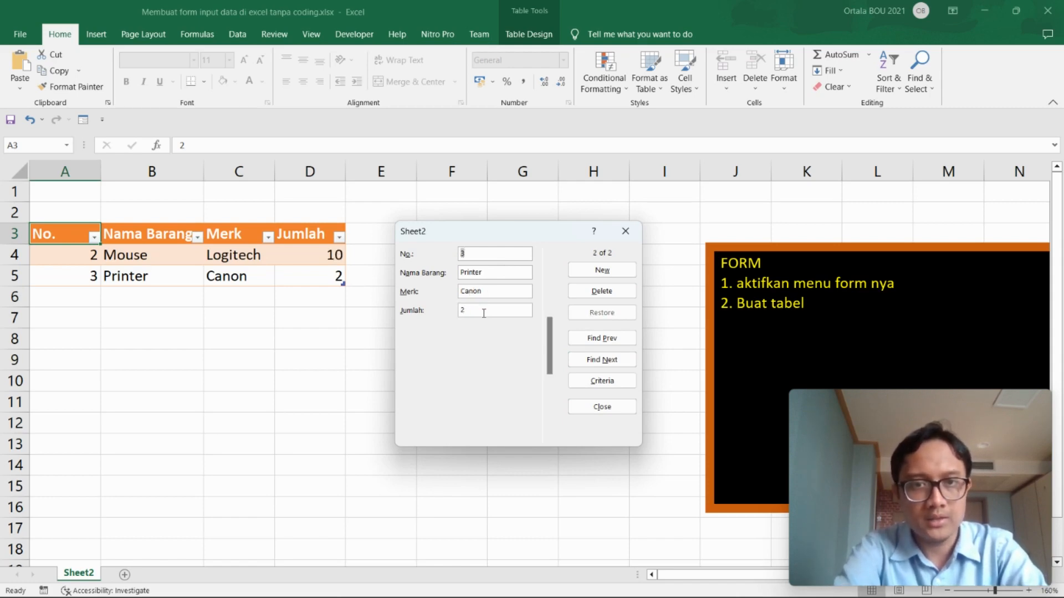